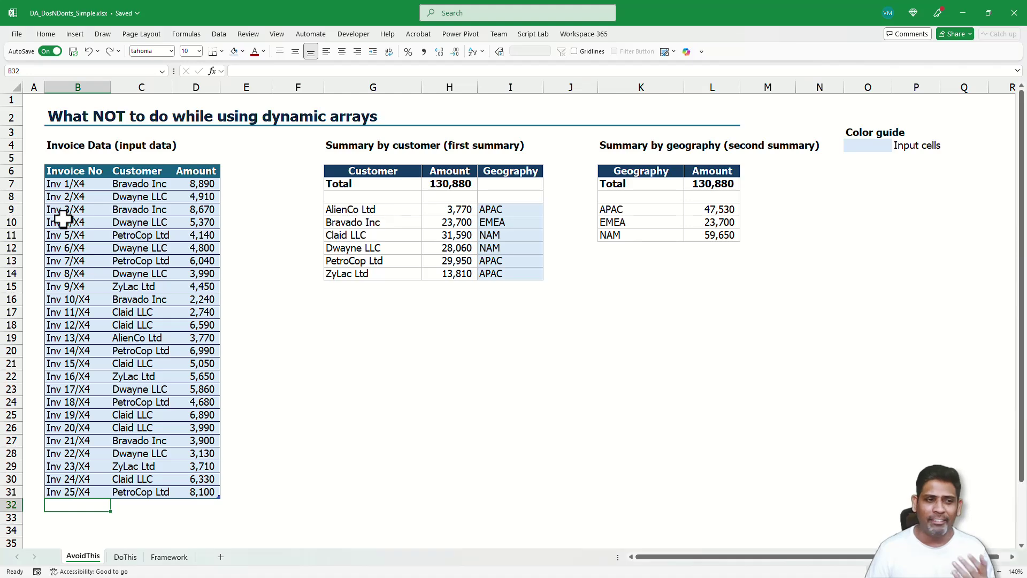
# Step: Review the invoice table and the first amount formulas of the customer and geography summaries
pyautogui.moveTo(71, 170); pyautogui.dragTo(217, 351)
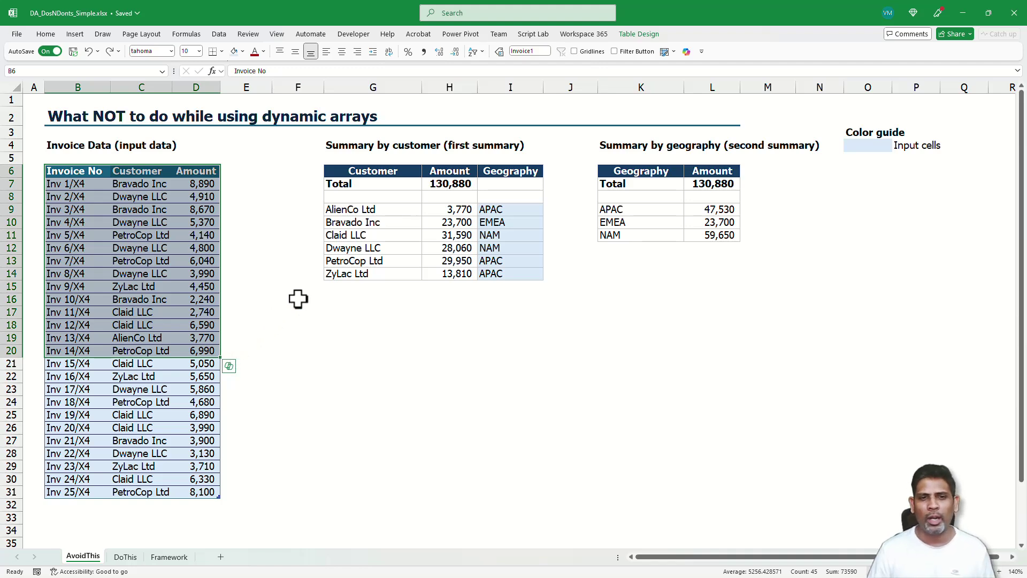
pyautogui.click(431, 211)
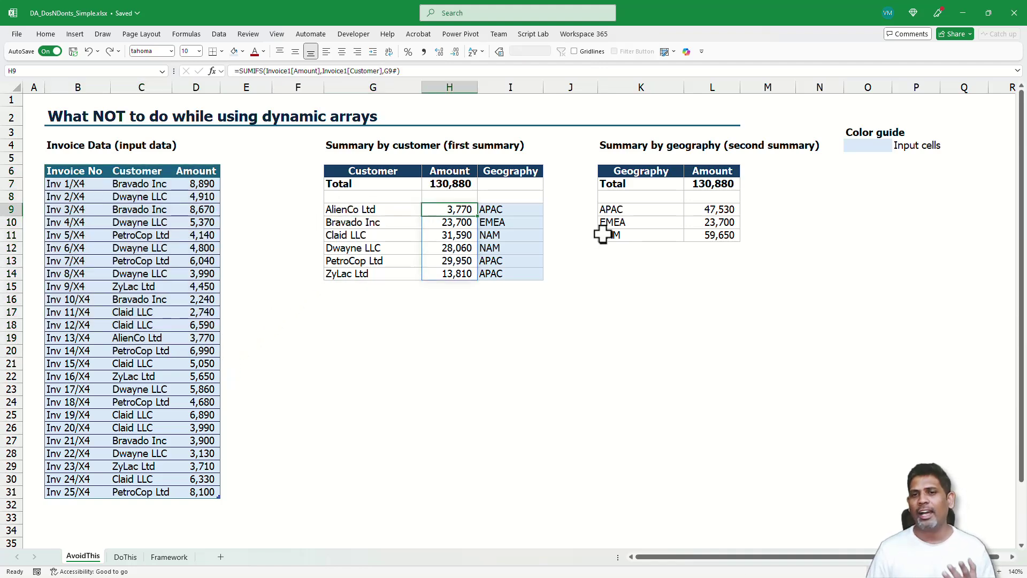
pyautogui.click(729, 214)
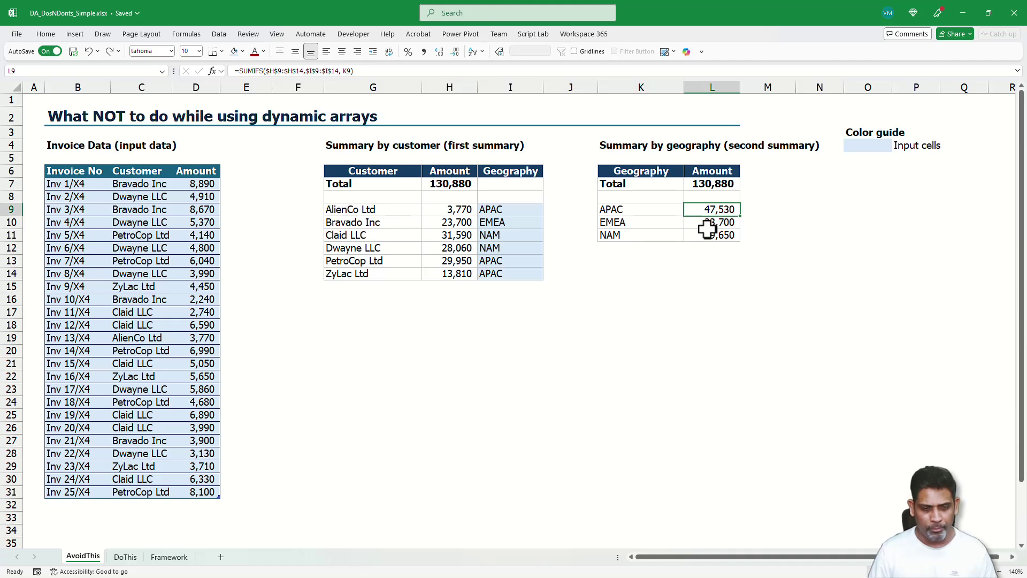
# Step: Examine the customer list formula in G9 and preview the array it evaluates to, leaving the formula unedited
pyautogui.click(390, 212)
pyautogui.press('F2')
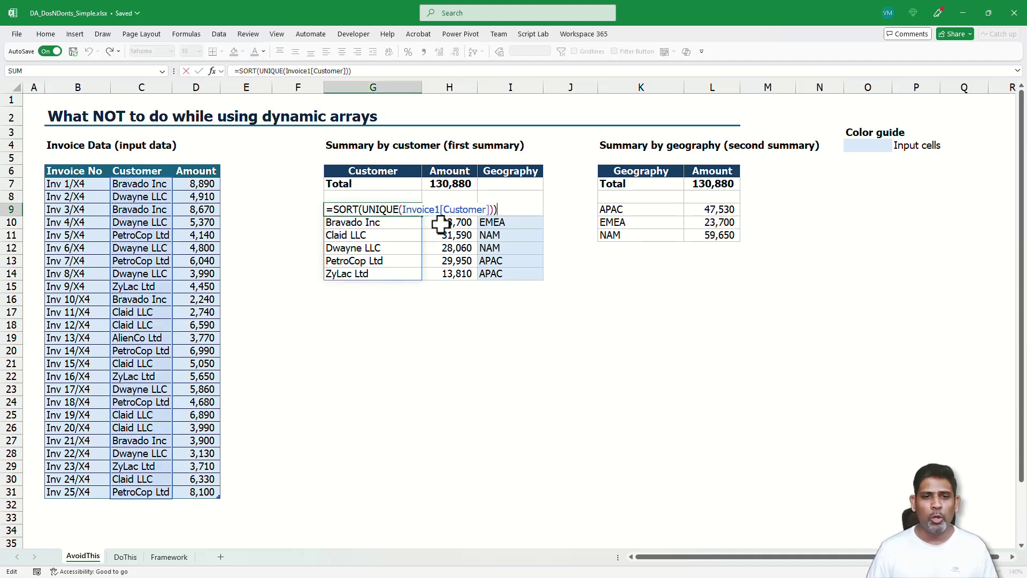
pyautogui.moveTo(363, 210); pyautogui.dragTo(501, 213)
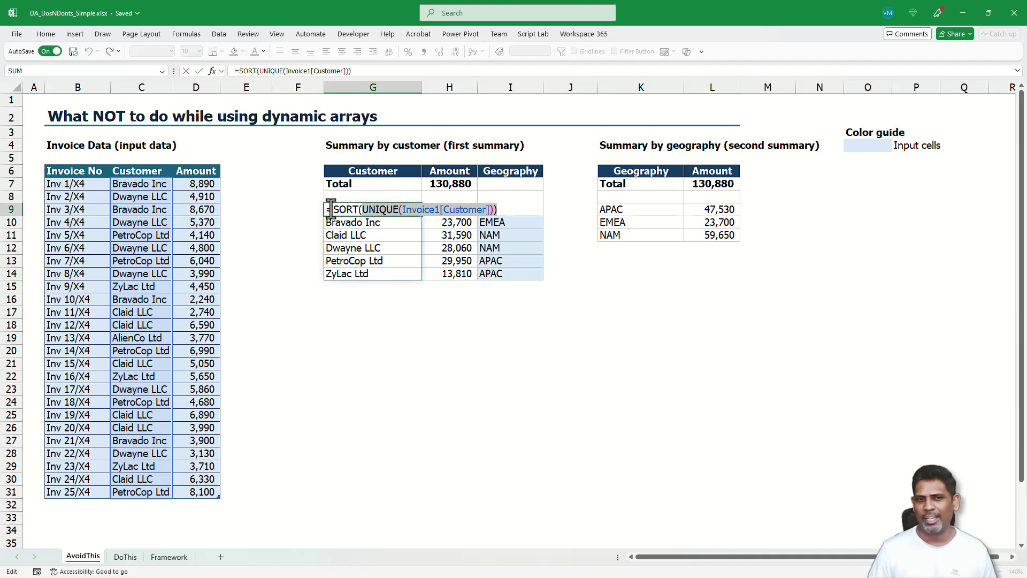
pyautogui.moveTo(332, 209); pyautogui.dragTo(498, 210)
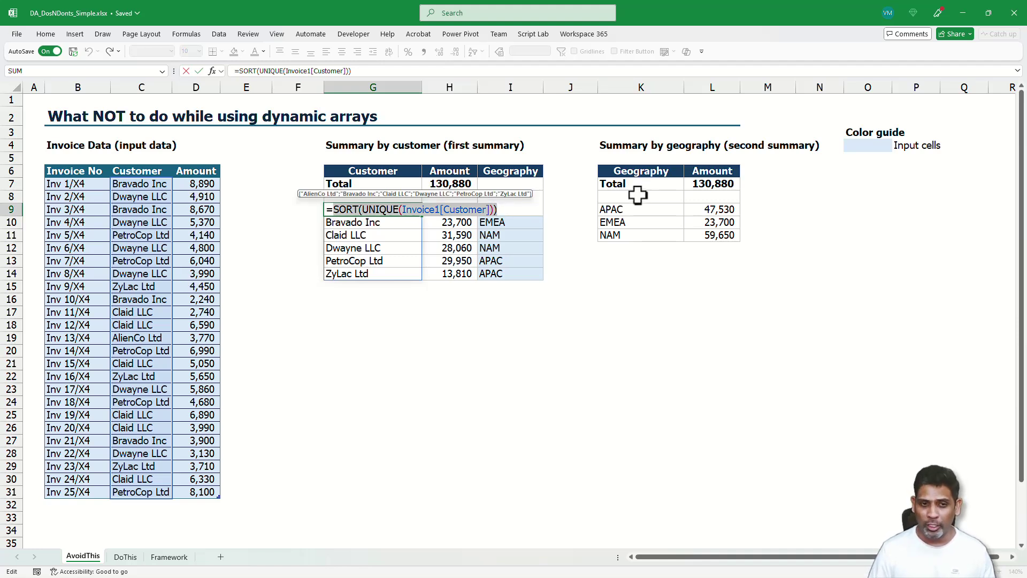
pyautogui.press('Escape')
# Step: Examine the customer amount formula in H9 and the first row of the geography summary
pyautogui.click(464, 209)
pyautogui.doubleClick(464, 209)
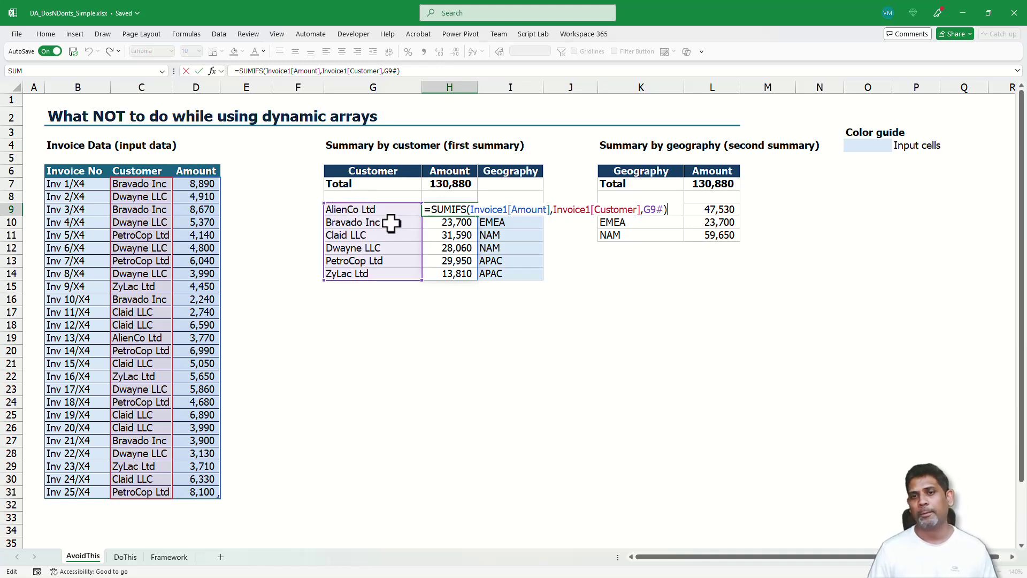
pyautogui.press('Escape')
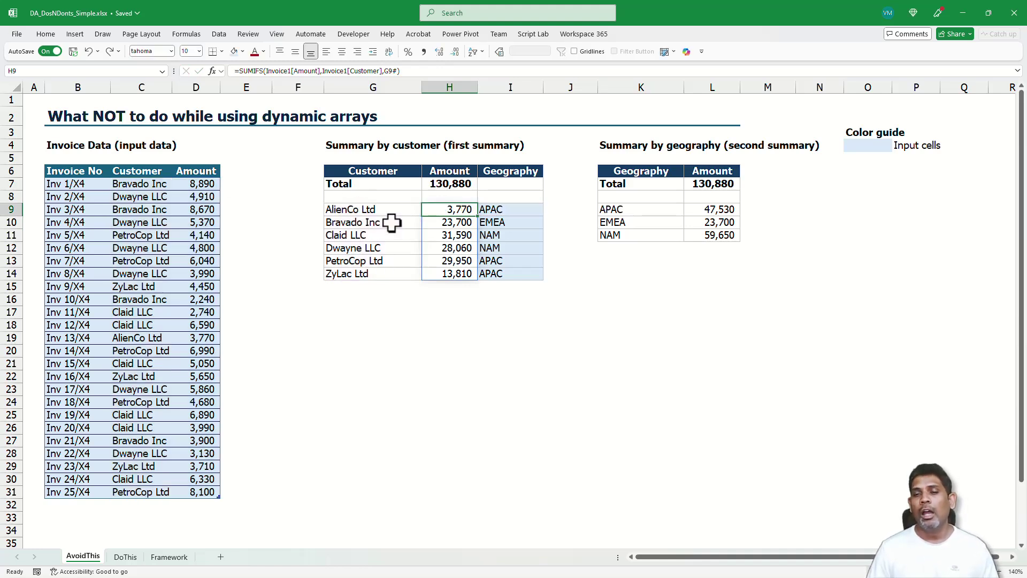
pyautogui.click(632, 211)
pyautogui.click(717, 211)
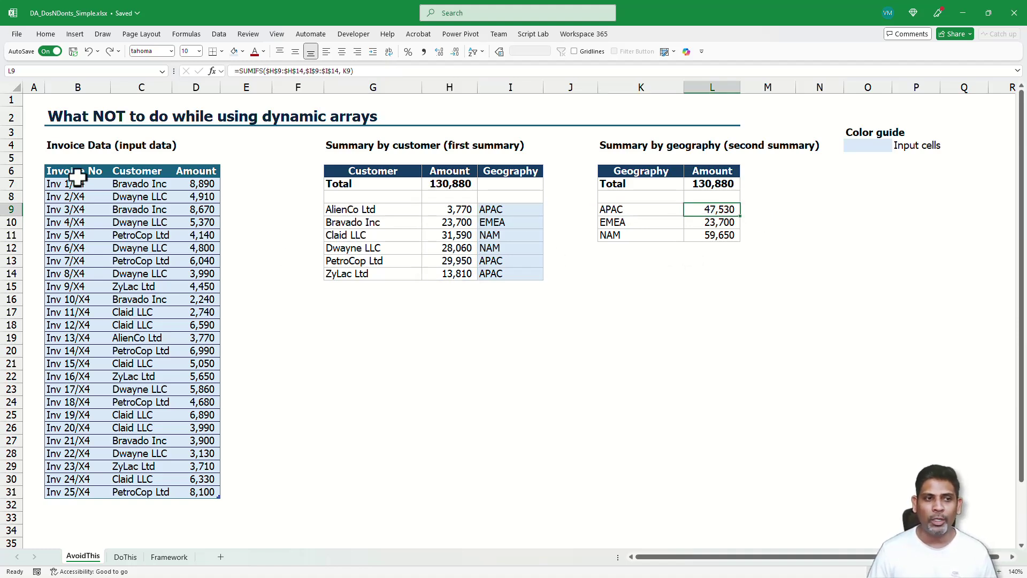
# Step: Review the full invoice table, the customer list formula and the manually entered geography cells I9 to I13
pyautogui.moveTo(78, 171); pyautogui.dragTo(192, 493)
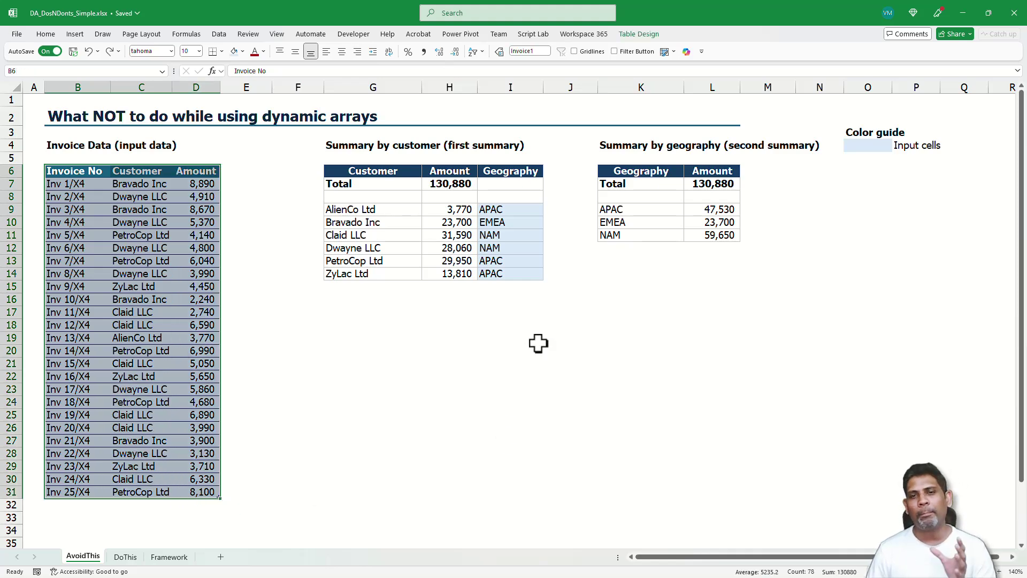
pyautogui.click(521, 213)
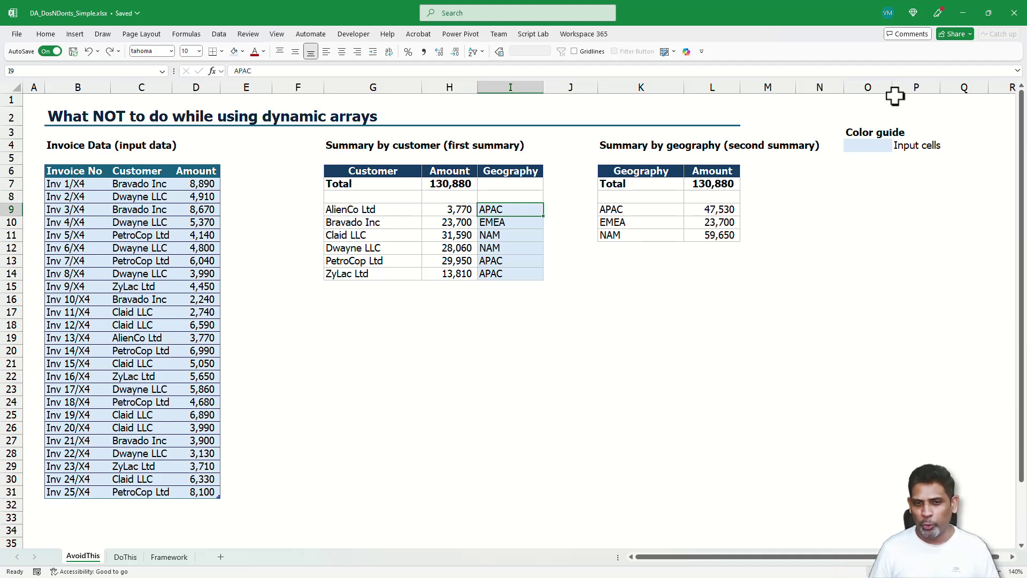
pyautogui.press('Left')
pyautogui.press('Left')
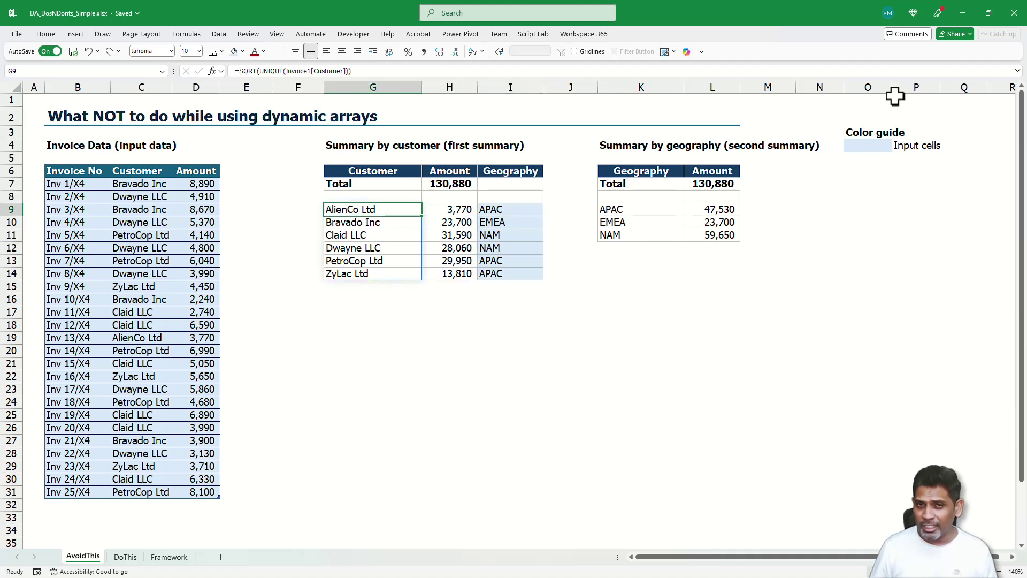
pyautogui.press('Right')
pyautogui.press('Right')
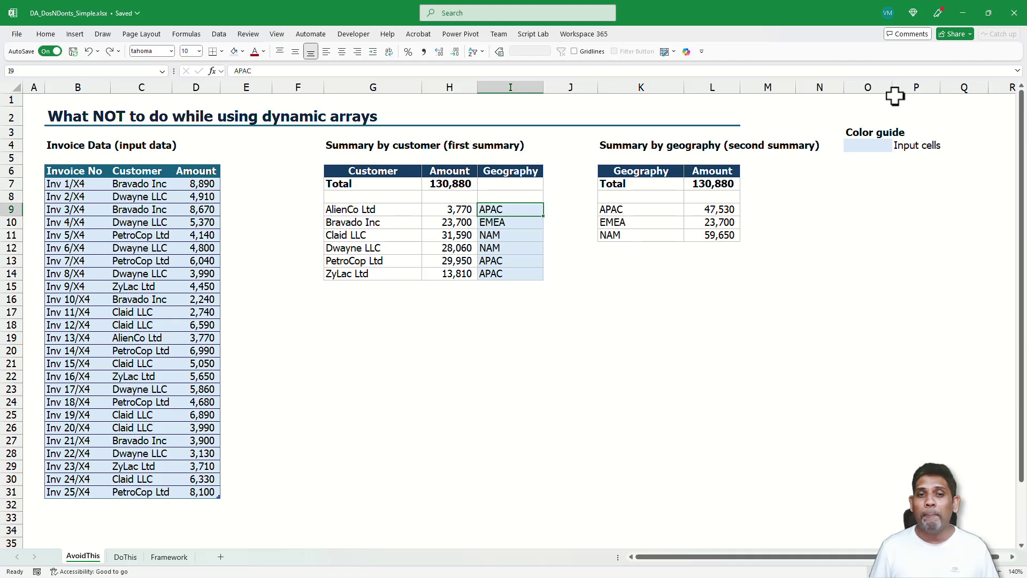
pyautogui.press('Down')
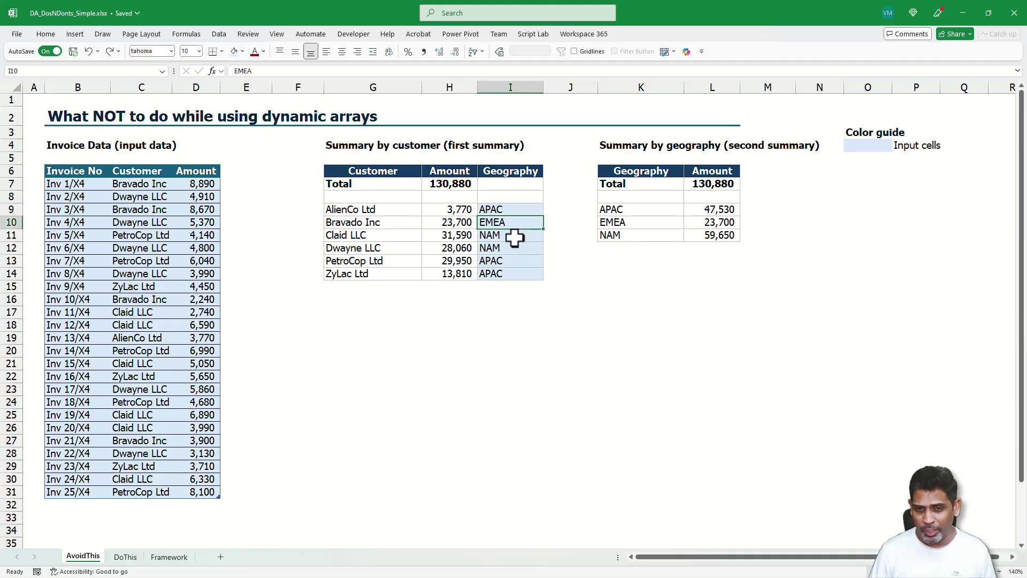
pyautogui.press('Down')
pyautogui.press('Down')
pyautogui.press('Down')
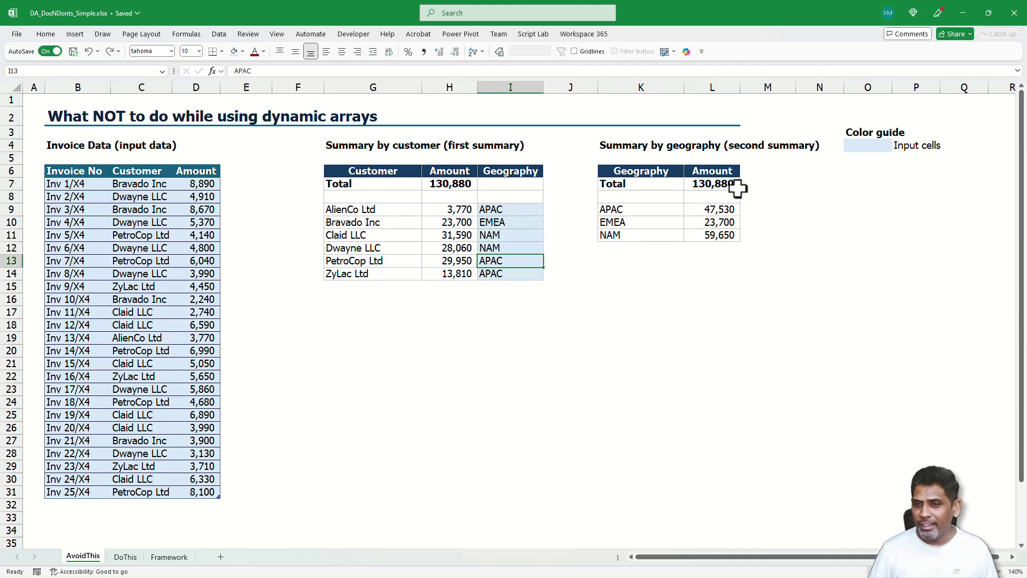
# Step: Inspect which ranges the APAC amount formula in L9 refers to
pyautogui.click(718, 209)
pyautogui.press('F2')
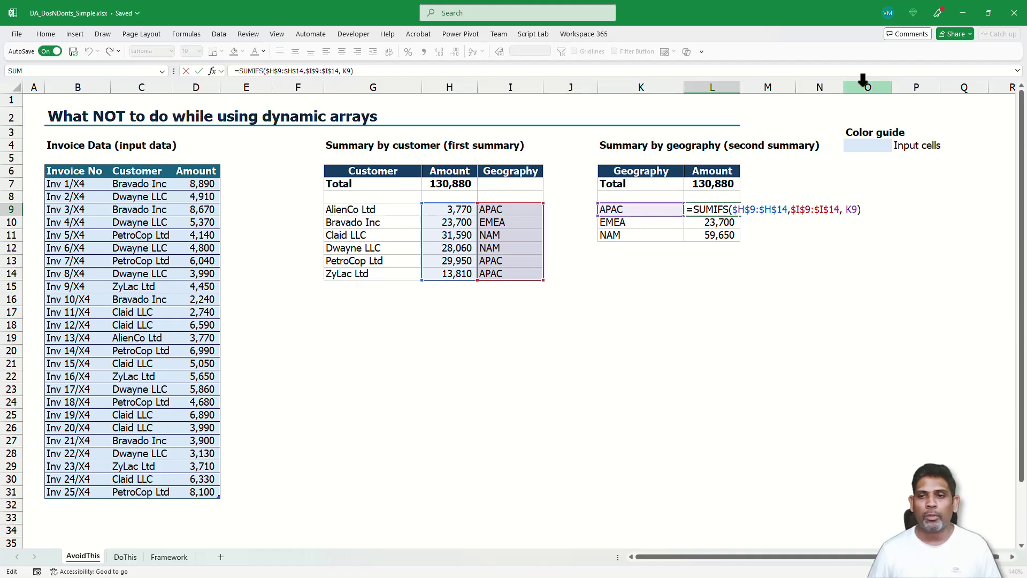
pyautogui.press('Return')
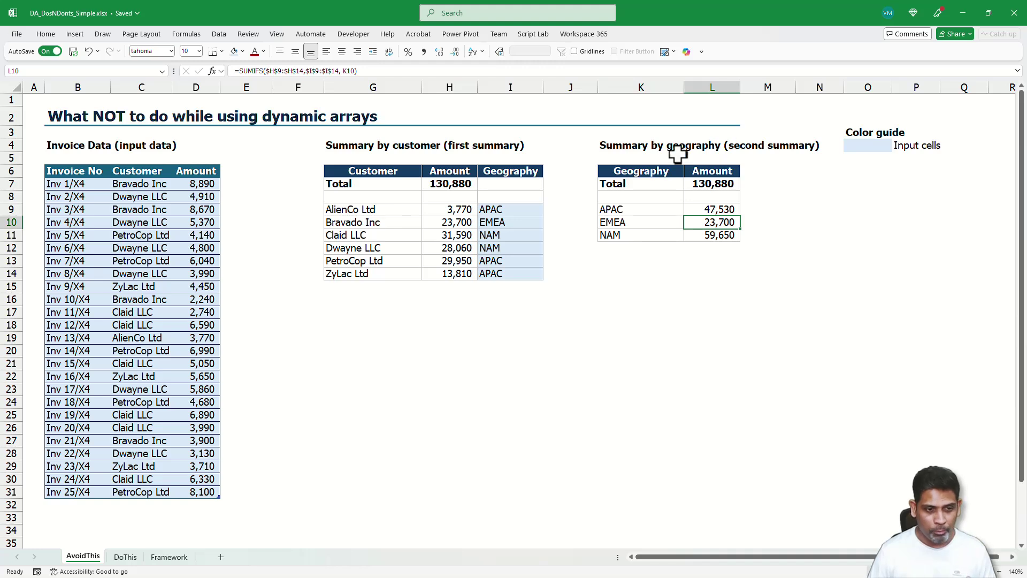
# Step: Add the row Inv 26/X4, AbCov Inc, 9,100 from the clipboard history directly below the invoice table in row 32
pyautogui.click(83, 505)
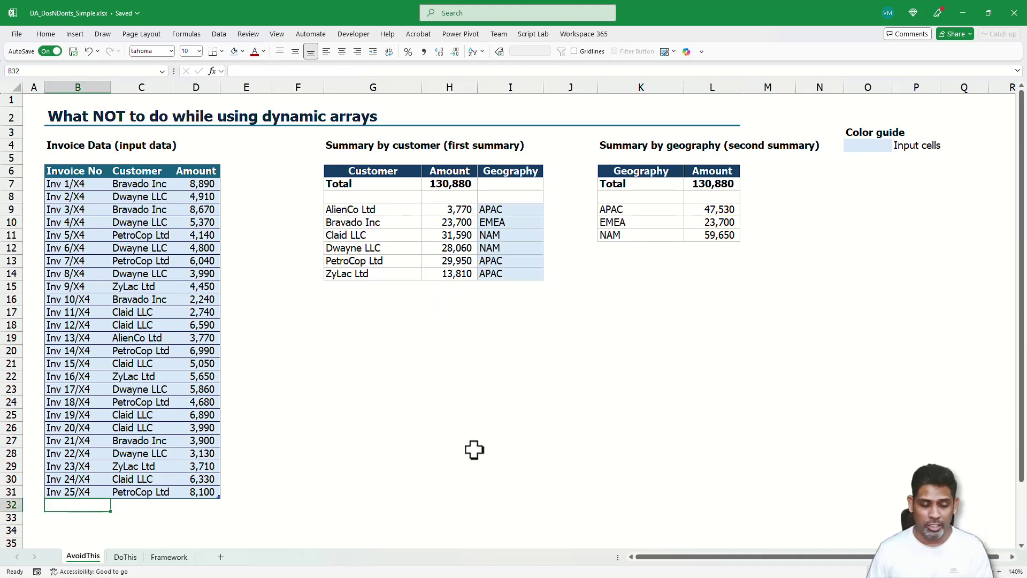
pyautogui.press('super+v')
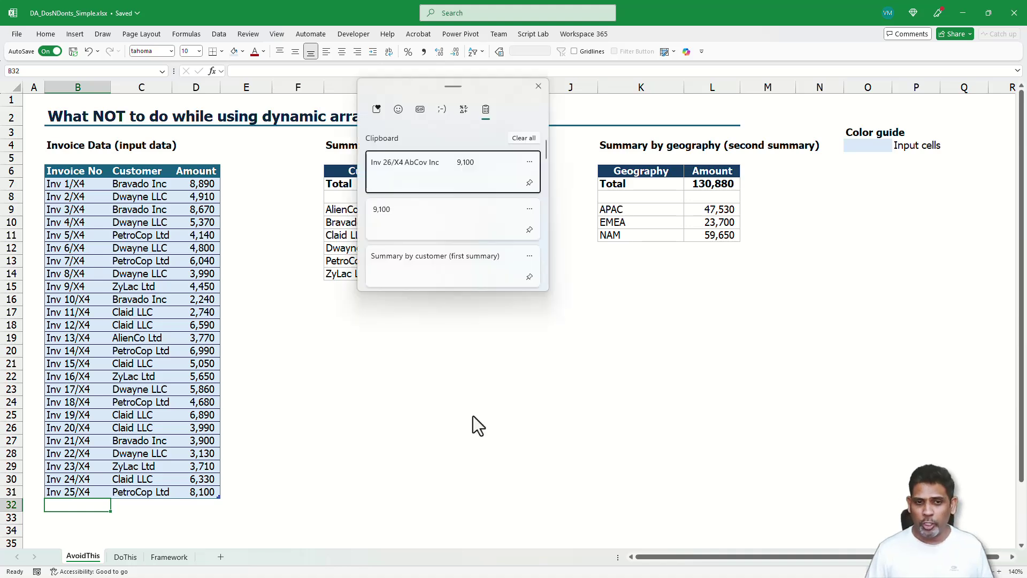
pyautogui.click(451, 179)
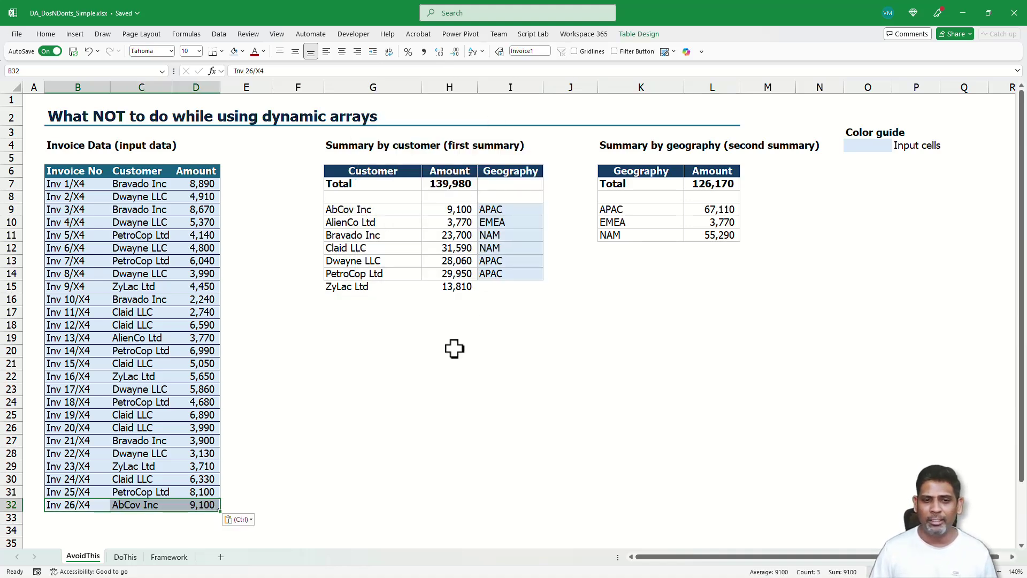
pyautogui.click(428, 375)
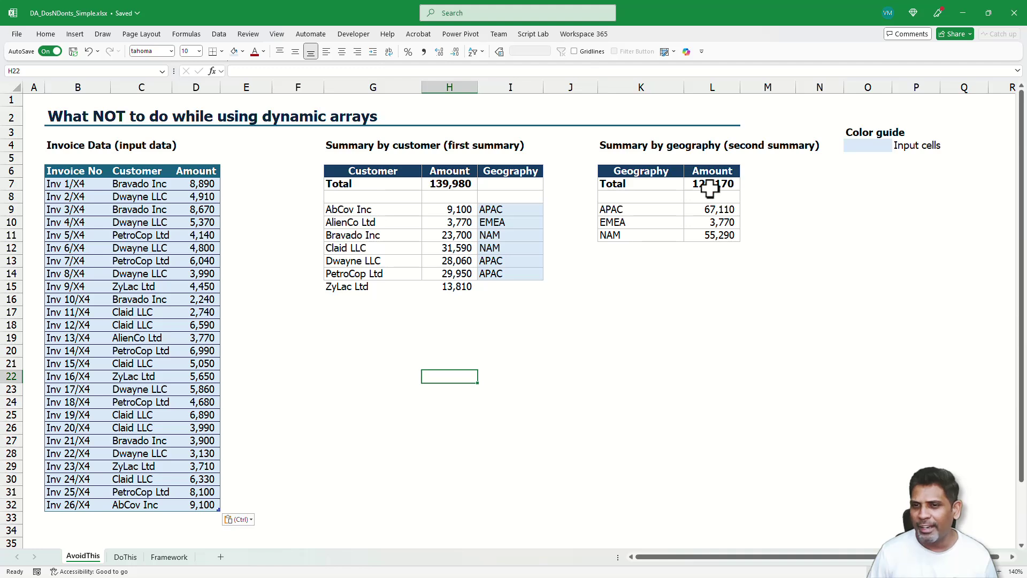
# Step: Compare the geography summary's total with the customer summary's total and check the APAC amount formula
pyautogui.moveTo(710, 188); pyautogui.dragTo(710, 235)
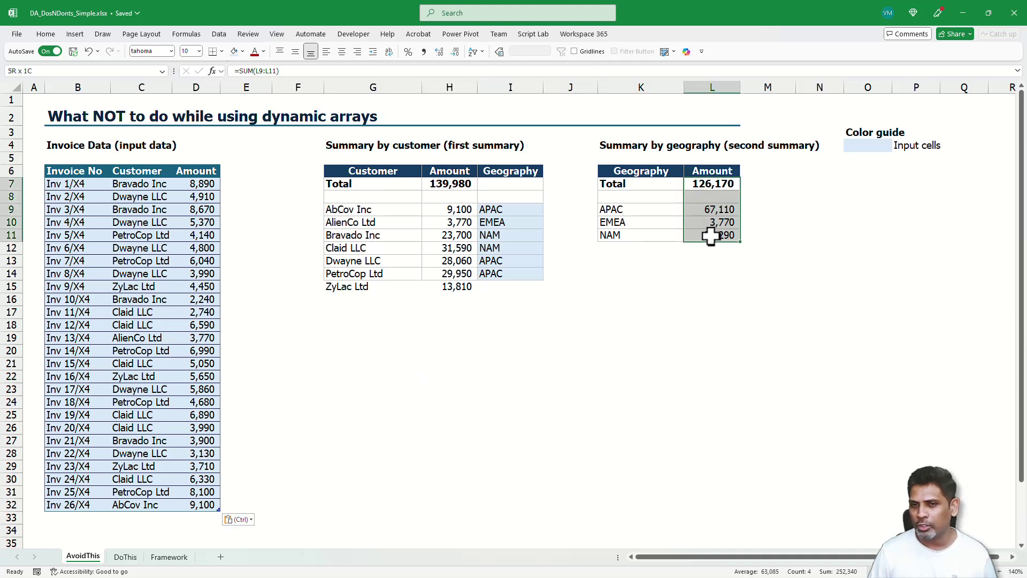
pyautogui.click(727, 187)
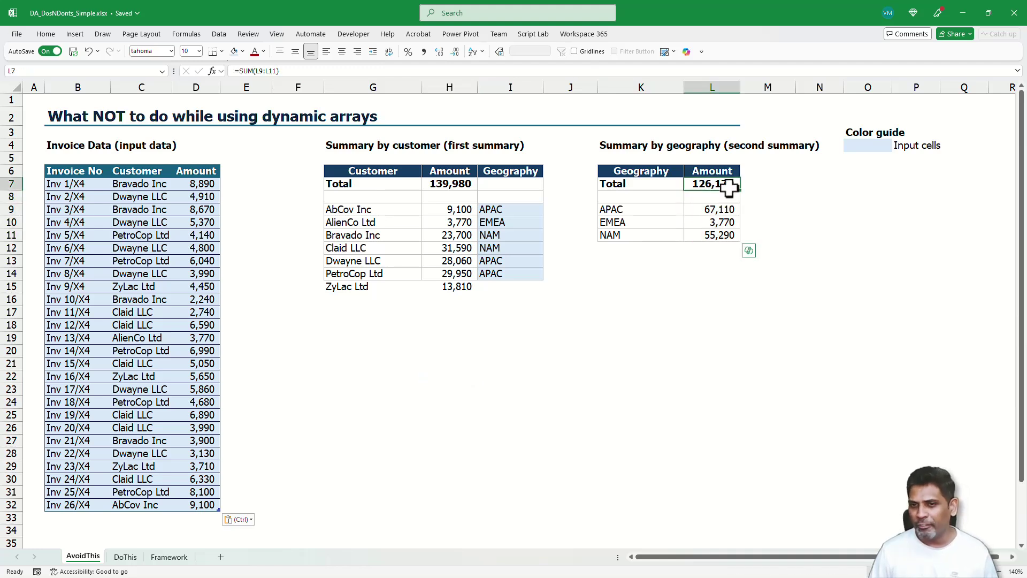
pyautogui.click(434, 189)
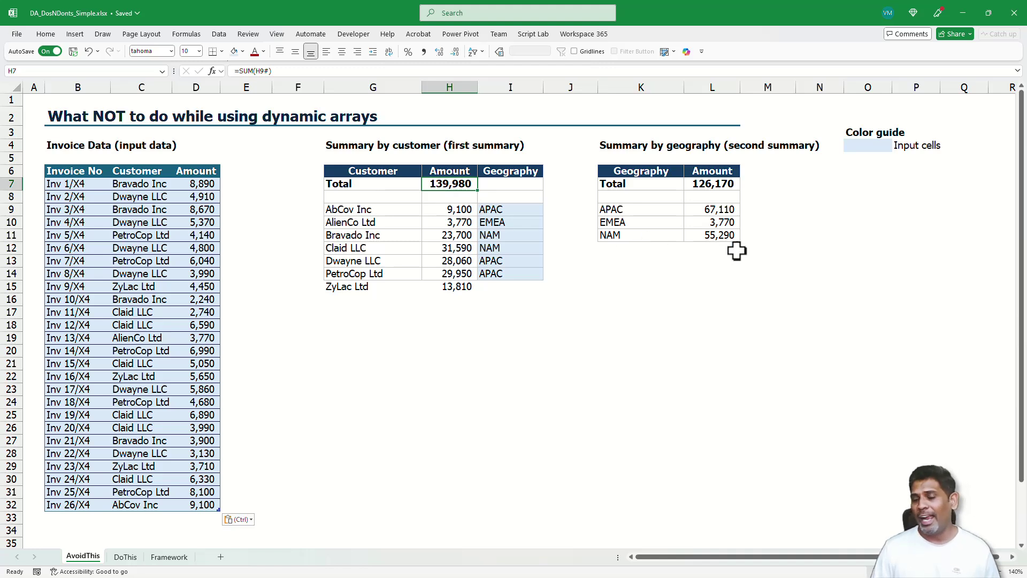
pyautogui.click(733, 208)
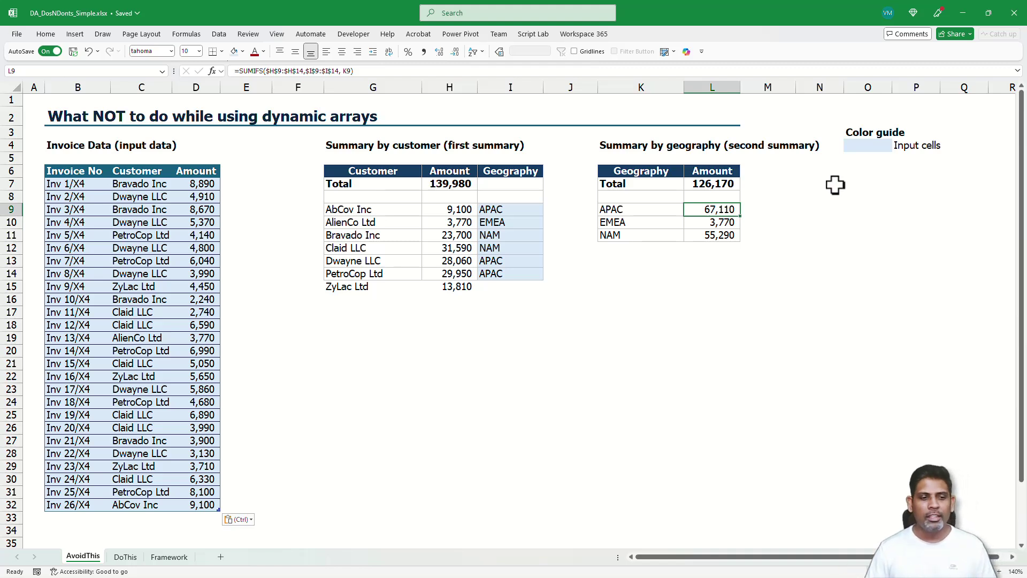
# Step: Trace the new customer AbCov Inc from the invoice table to the customer summary and check the geographies beside it and AlienCo Ltd
pyautogui.click(134, 506)
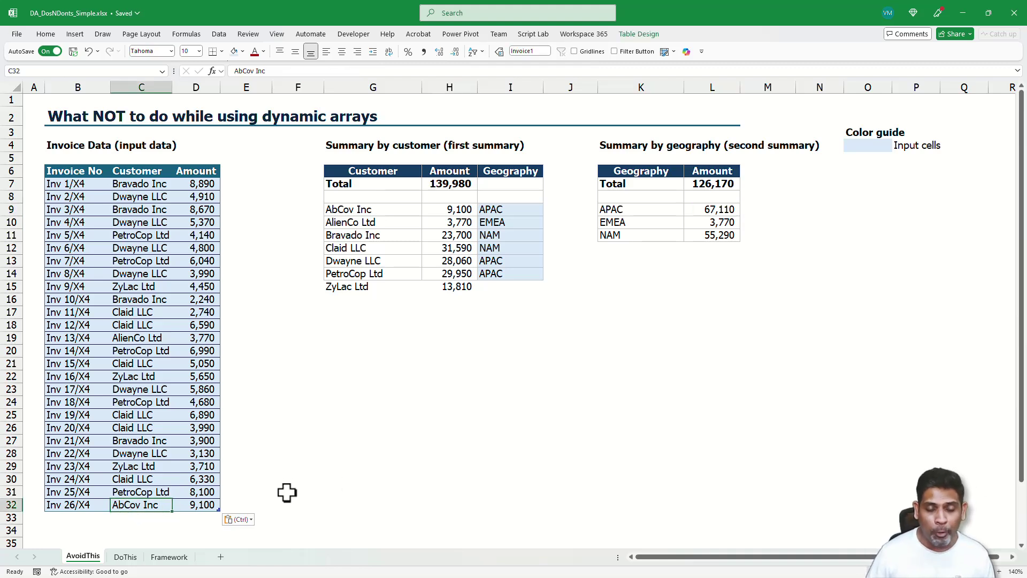
pyautogui.click(354, 208)
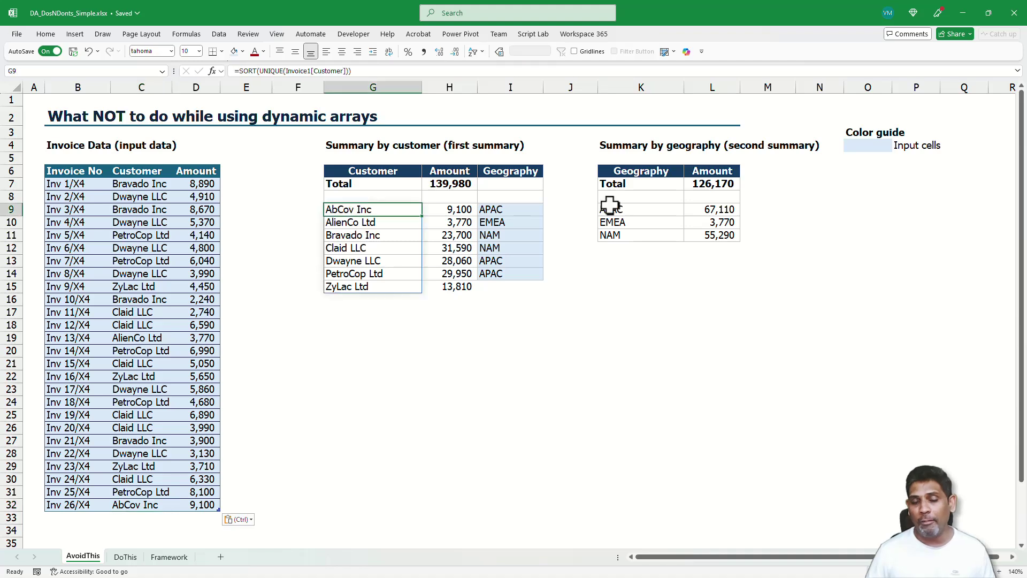
pyautogui.press('Down')
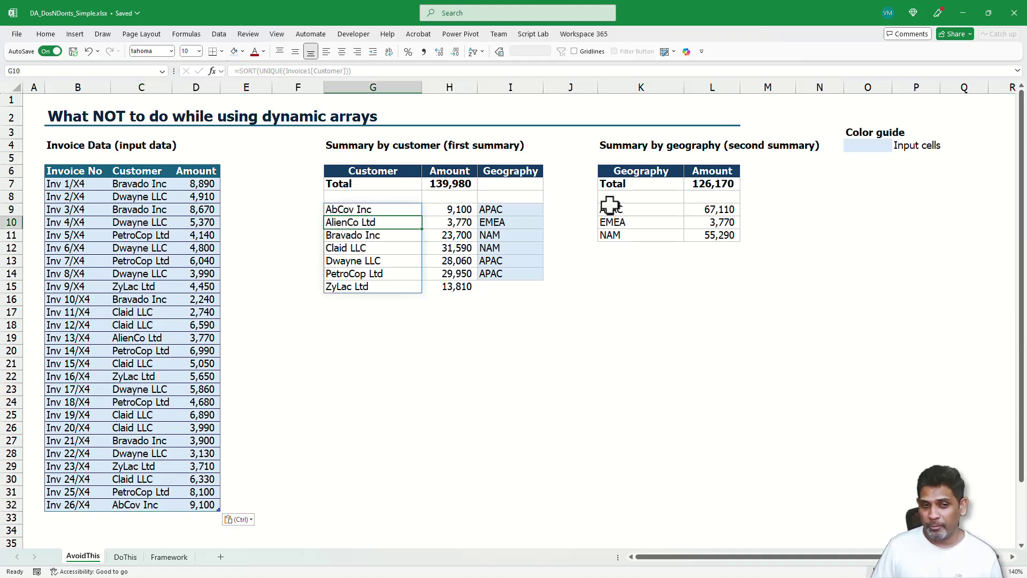
pyautogui.hotkey('shift', 'Right')
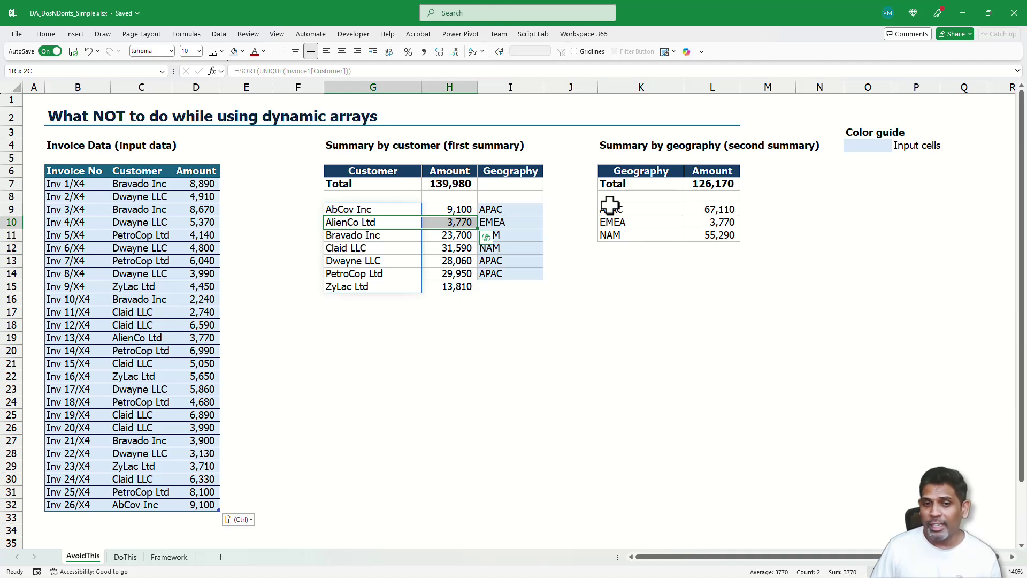
pyautogui.press('Up')
pyautogui.press('Right')
pyautogui.press('Right')
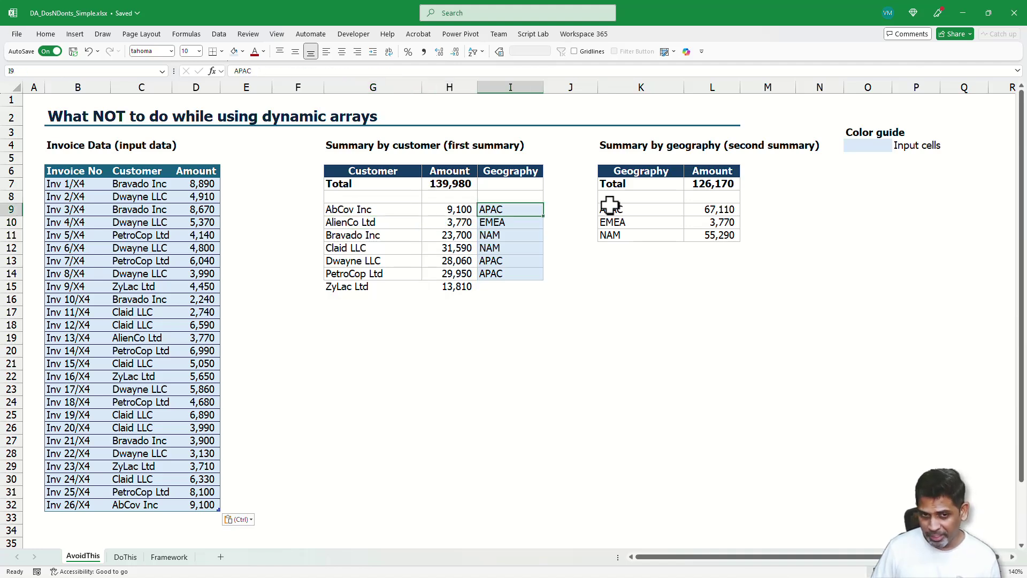
pyautogui.press('Down')
pyautogui.press('Left')
pyautogui.press('Left')
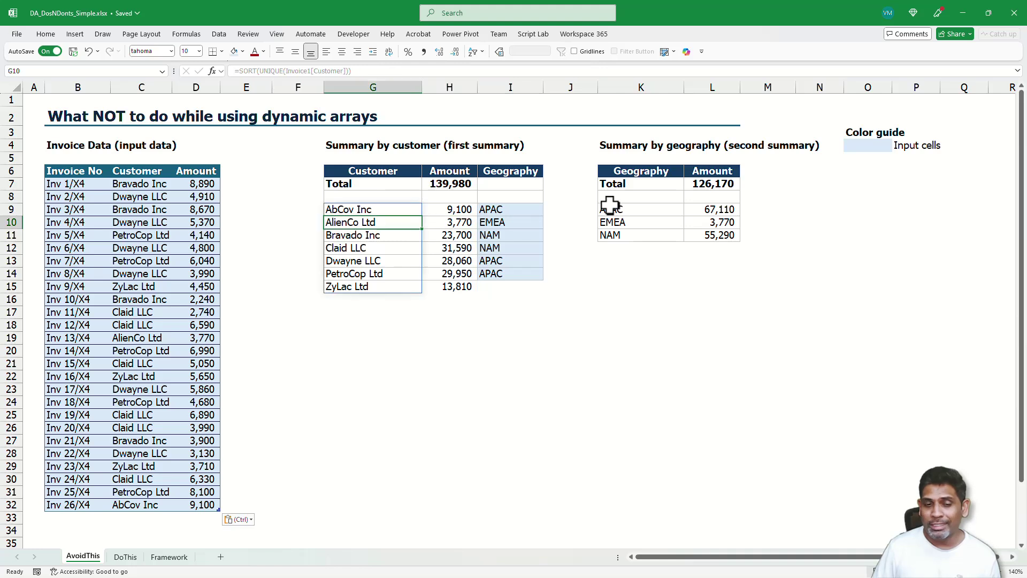
# Step: Compare the formula-driven customers and amounts in G9:H14 with the manually entered geographies in I9:I14, especially for AlienCo Ltd
pyautogui.press('Up')
pyautogui.hotkey('shift', 'Down')
pyautogui.hotkey('shift', 'Down')
pyautogui.hotkey('shift', 'Down')
pyautogui.hotkey('shift', 'Down')
pyautogui.hotkey('shift', 'Down')
pyautogui.hotkey('shift', 'Right')
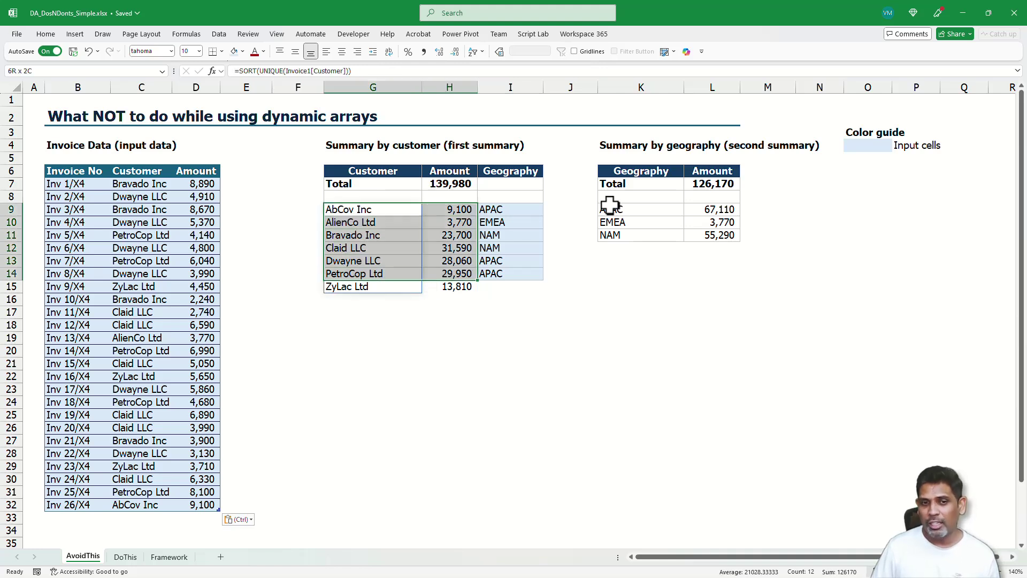
pyautogui.press('Right')
pyautogui.press('Right')
pyautogui.press('Down')
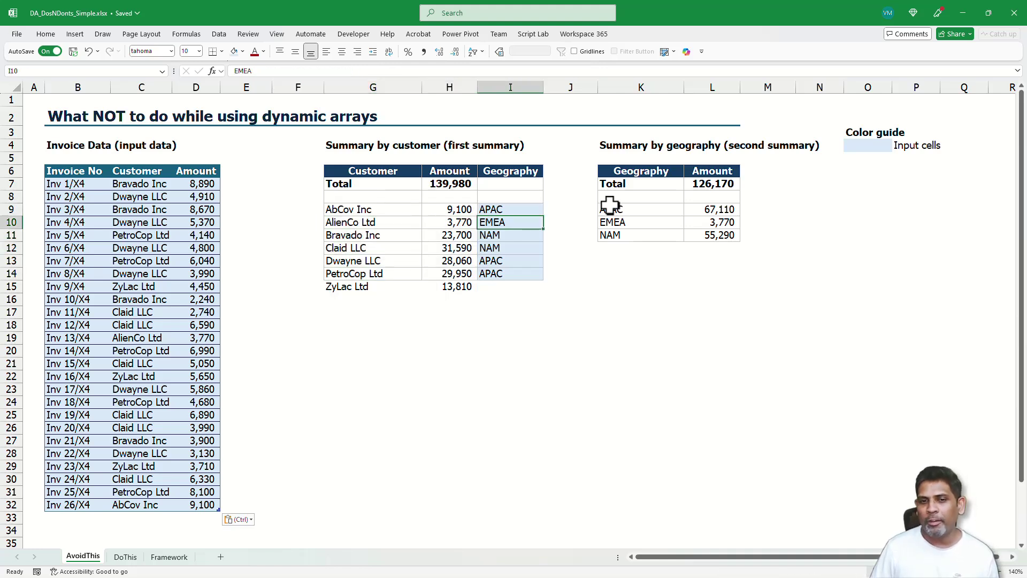
pyautogui.hotkey('shift', 'Left')
pyautogui.hotkey('shift', 'Left')
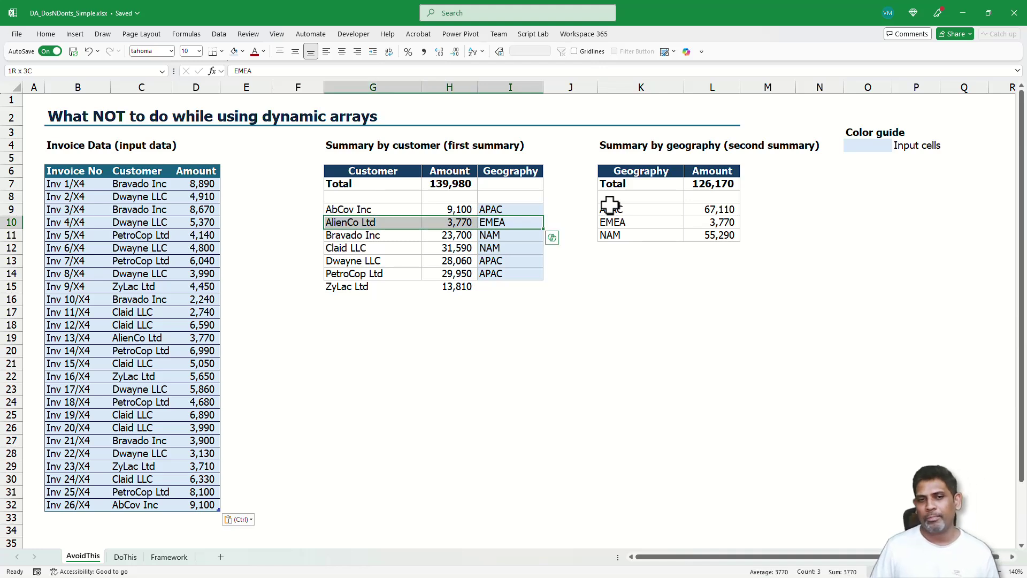
pyautogui.moveTo(348, 210); pyautogui.dragTo(442, 277)
pyautogui.moveTo(491, 210); pyautogui.dragTo(491, 275)
pyautogui.click(514, 222)
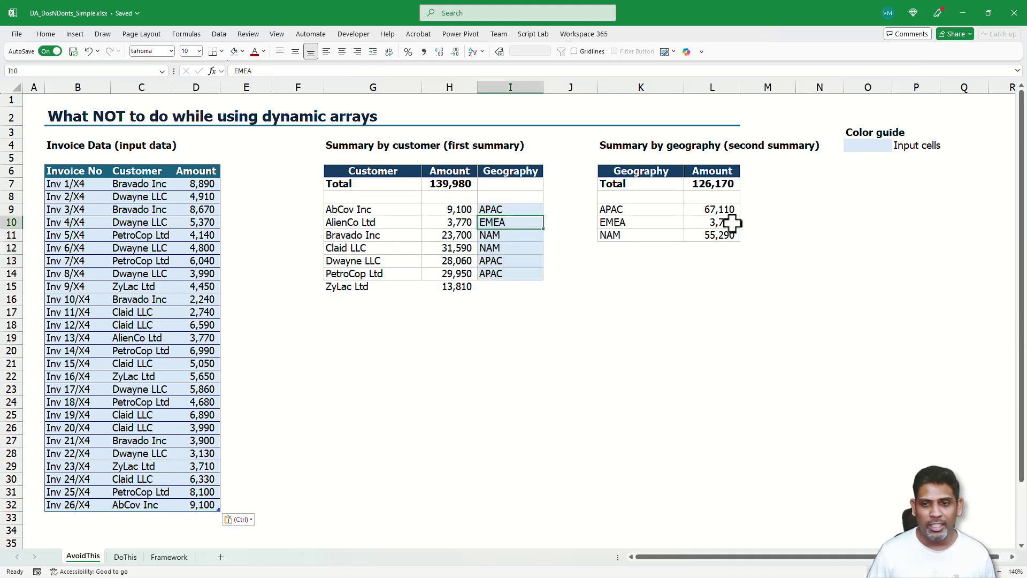
# Step: Inspect the ranges in the APAC amount formula in L9 and compare them with the geography column cells I9:I15
pyautogui.click(733, 213)
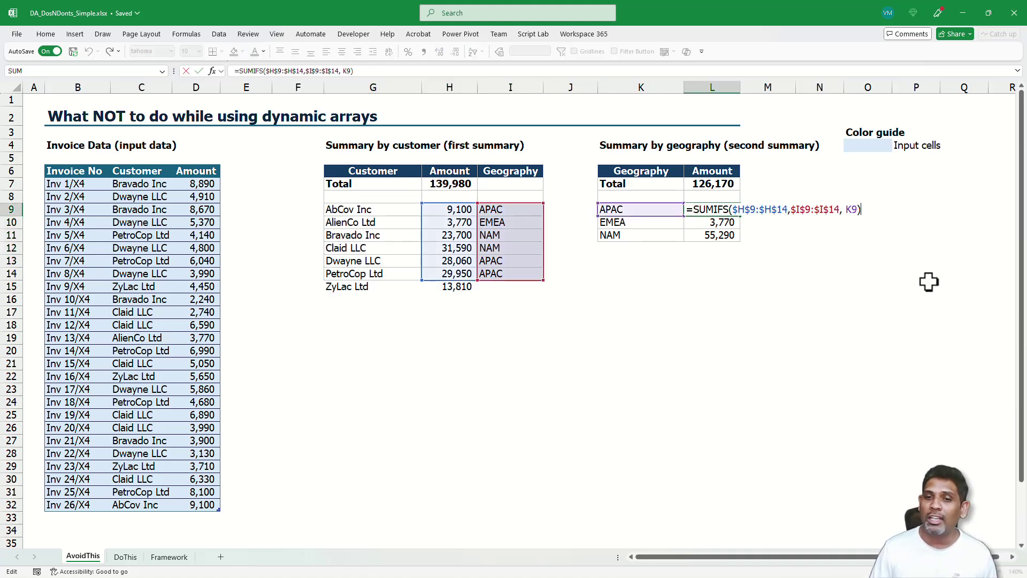
pyautogui.press('F2')
pyautogui.press('Escape')
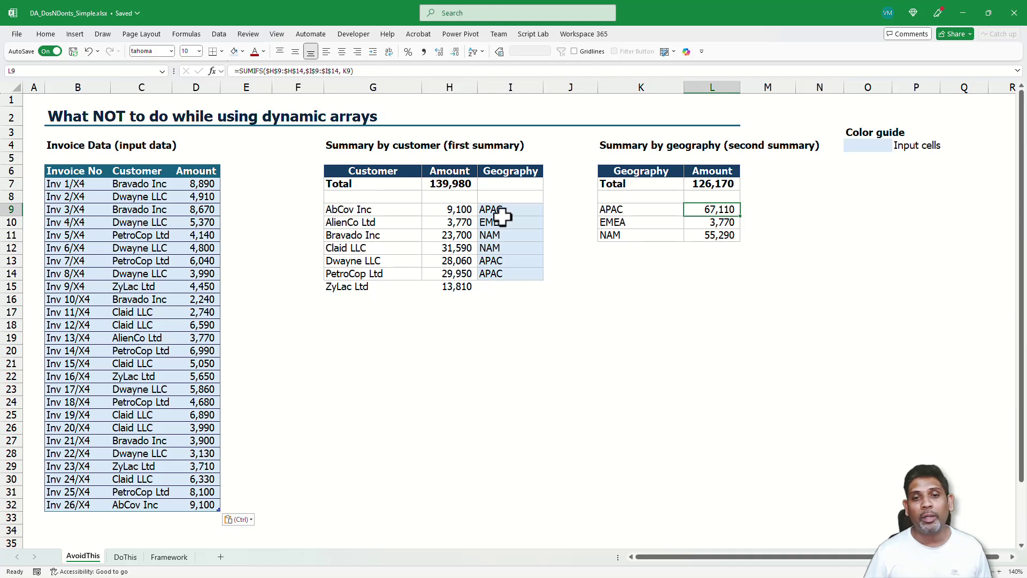
pyautogui.moveTo(503, 212); pyautogui.dragTo(497, 287)
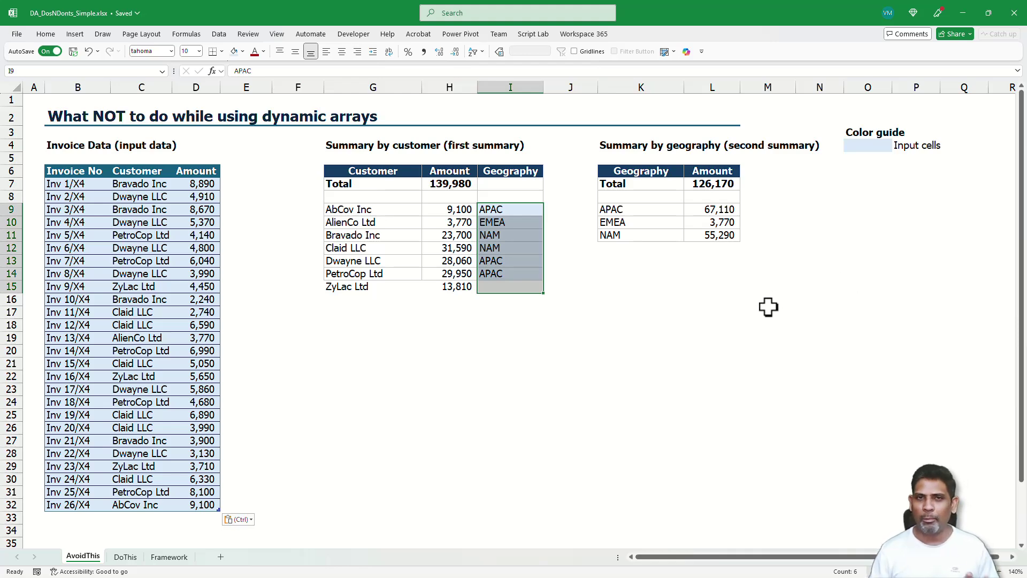
# Step: Switch to the DoThis sheet and review its invoice data, customer summary and geography summary
pyautogui.click(125, 557)
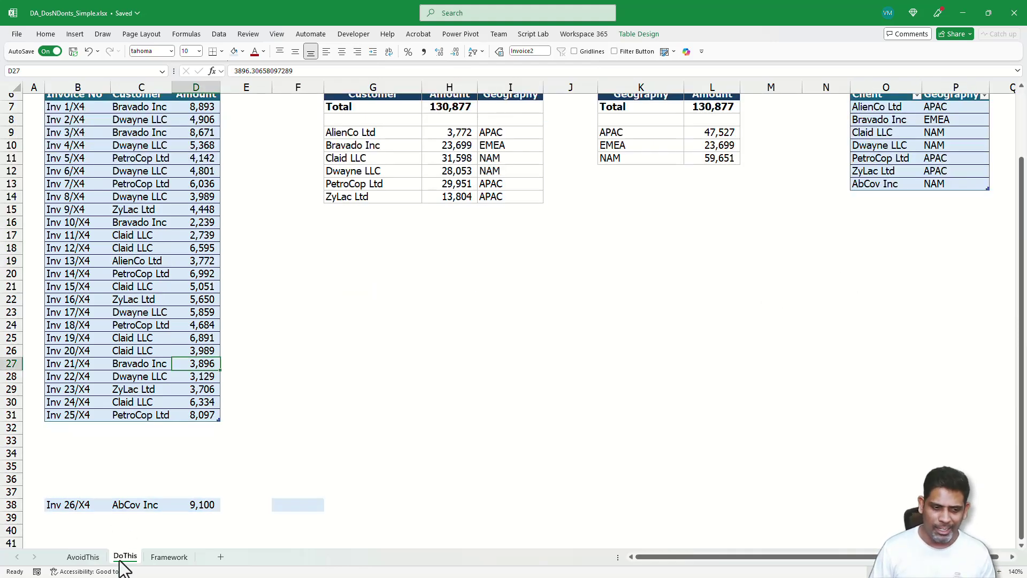
pyautogui.click(227, 478)
pyautogui.scroll(2, 227, 477)
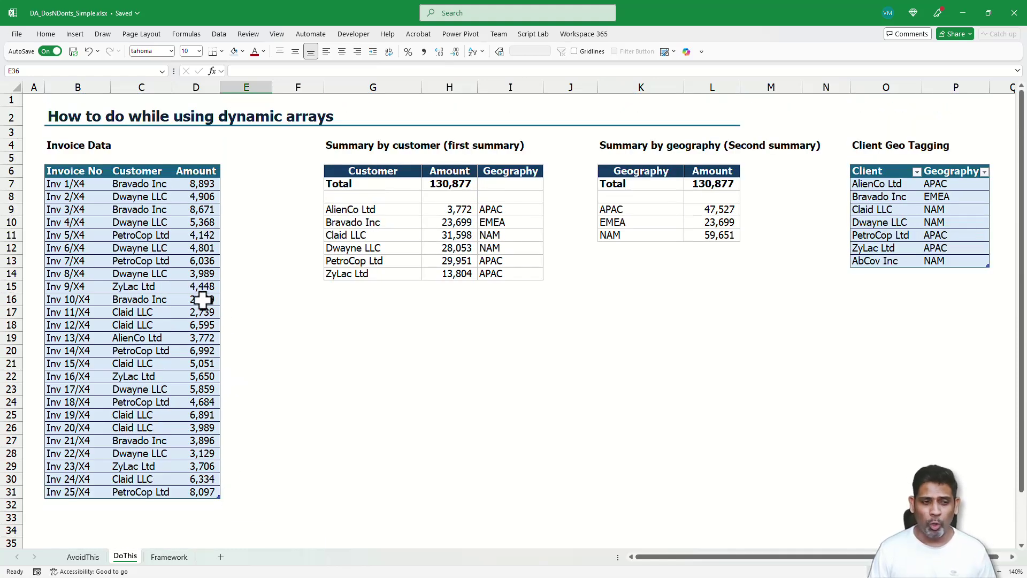
pyautogui.click(82, 182)
pyautogui.moveTo(82, 183); pyautogui.dragTo(137, 432)
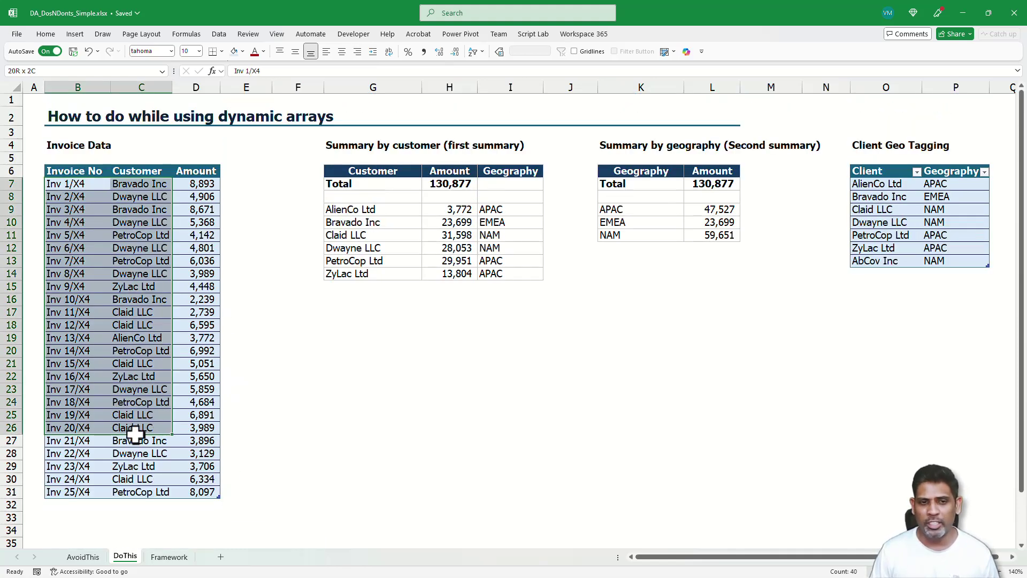
pyautogui.moveTo(356, 211); pyautogui.dragTo(534, 259)
pyautogui.moveTo(623, 186); pyautogui.dragTo(642, 248)
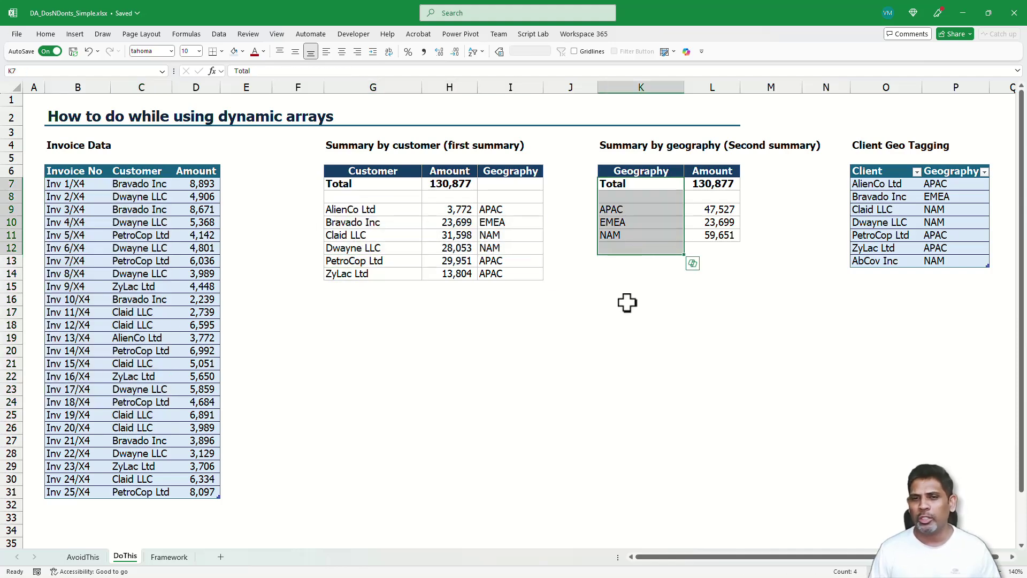
# Step: Examine the clients and their geographies in the Client Geo Tagging table
pyautogui.moveTo(877, 196); pyautogui.dragTo(931, 261)
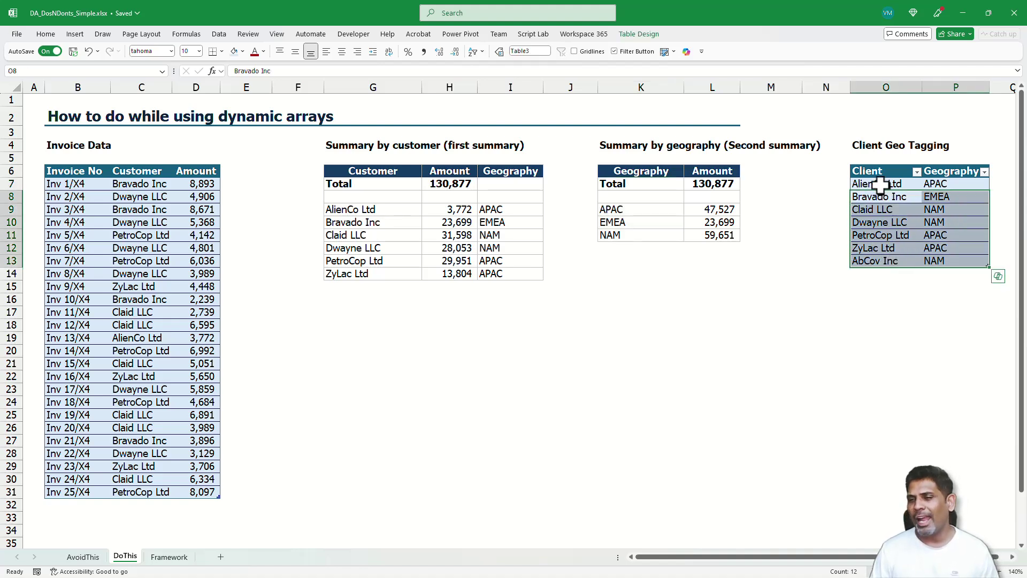
pyautogui.moveTo(876, 183); pyautogui.dragTo(928, 257)
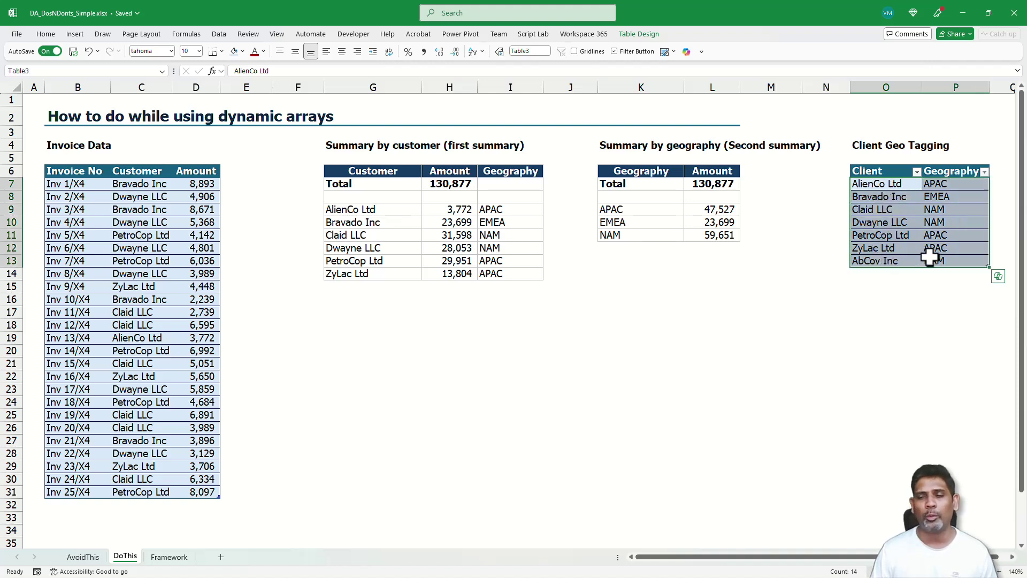
pyautogui.click(967, 249)
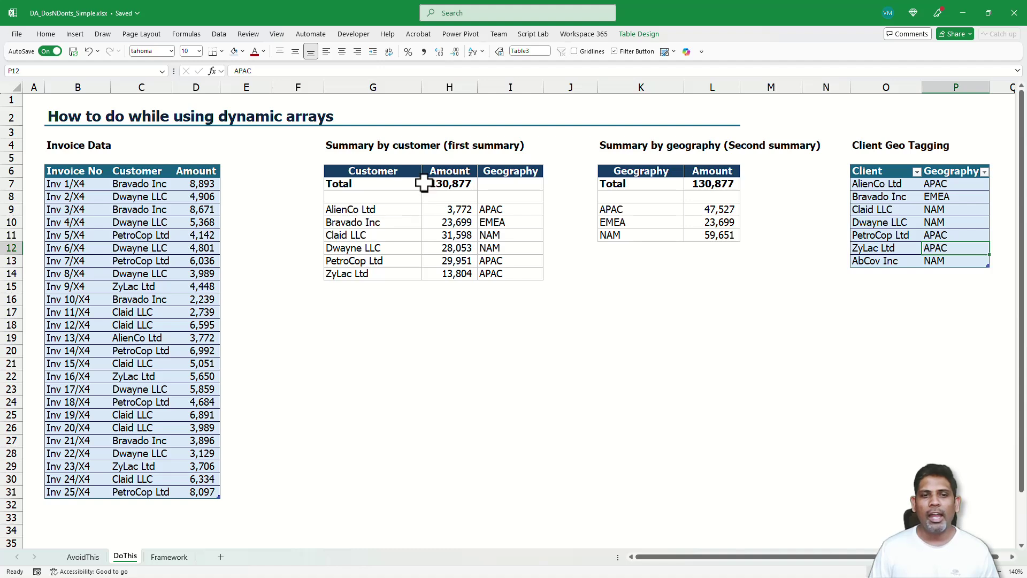
# Step: Inspect the geography formula in I9 of the customer summary and the ranges it refers to
pyautogui.moveTo(508, 211); pyautogui.dragTo(501, 274)
pyautogui.click(510, 209)
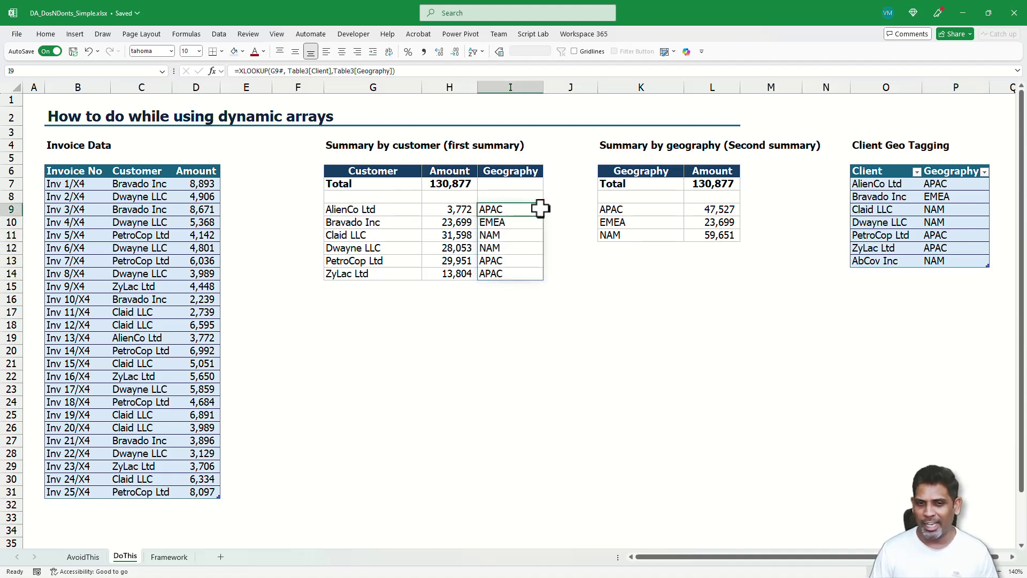
pyautogui.press('F2')
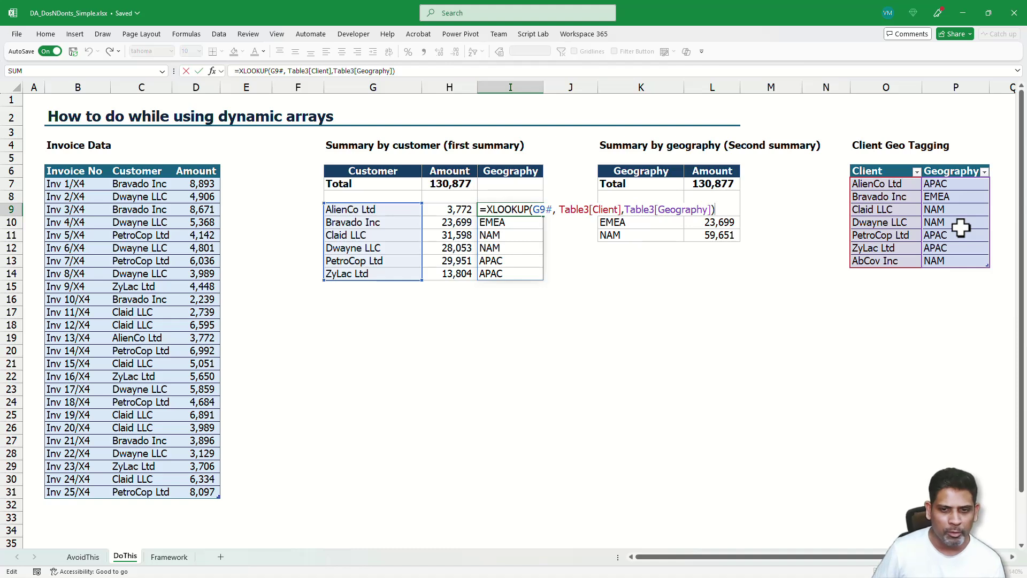
pyautogui.press('Return')
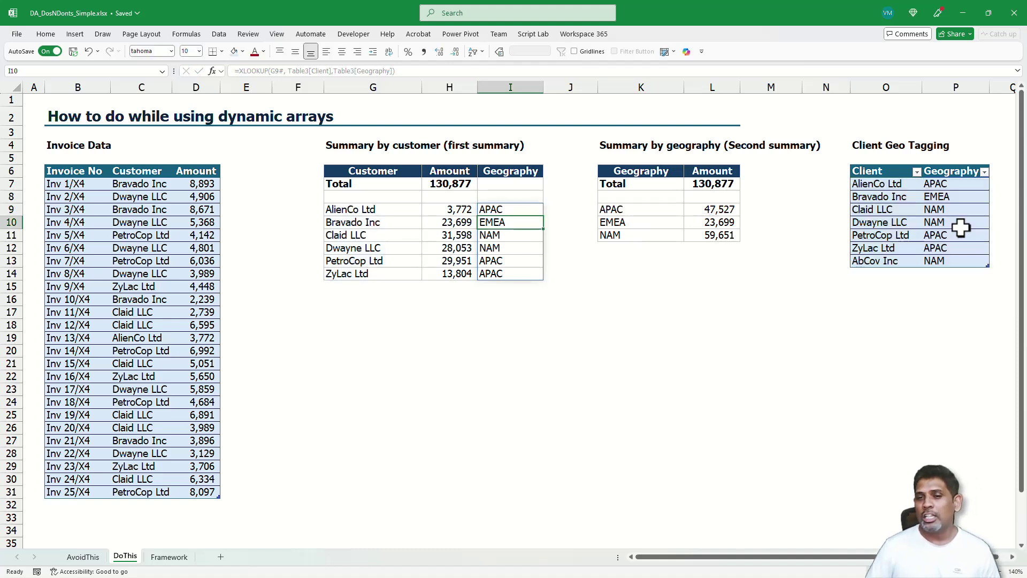
# Step: Check the Client Geo Tagging table for the geography assigned to the new customer AbCov Inc
pyautogui.click(79, 506)
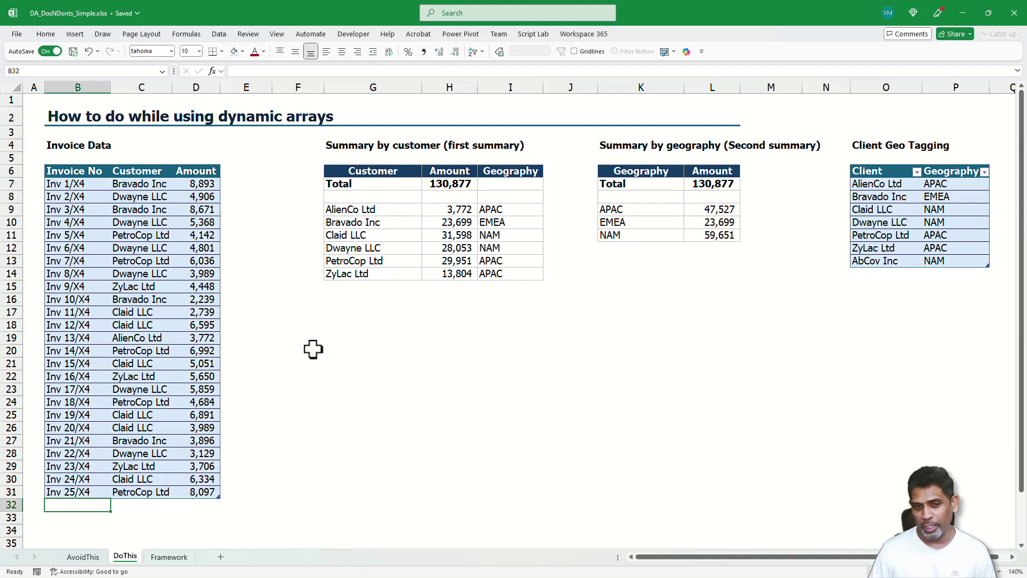
pyautogui.click(871, 184)
pyautogui.moveTo(870, 183); pyautogui.dragTo(932, 262)
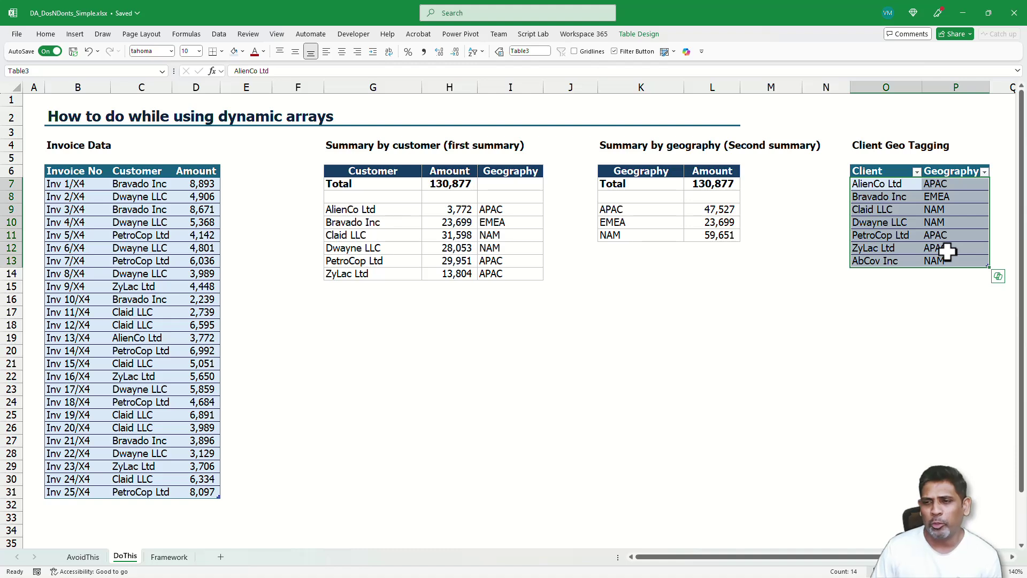
pyautogui.click(889, 262)
pyautogui.moveTo(889, 262); pyautogui.dragTo(937, 260)
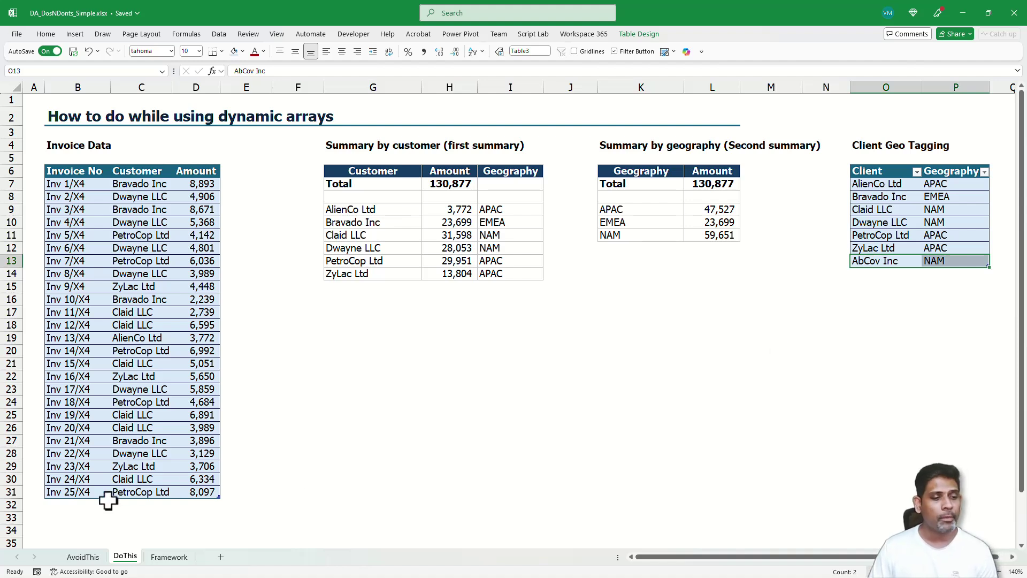
# Step: Add the row Inv 26/X4, AbCov Inc, 9,100 directly below the invoice table in row 32
pyautogui.click(76, 505)
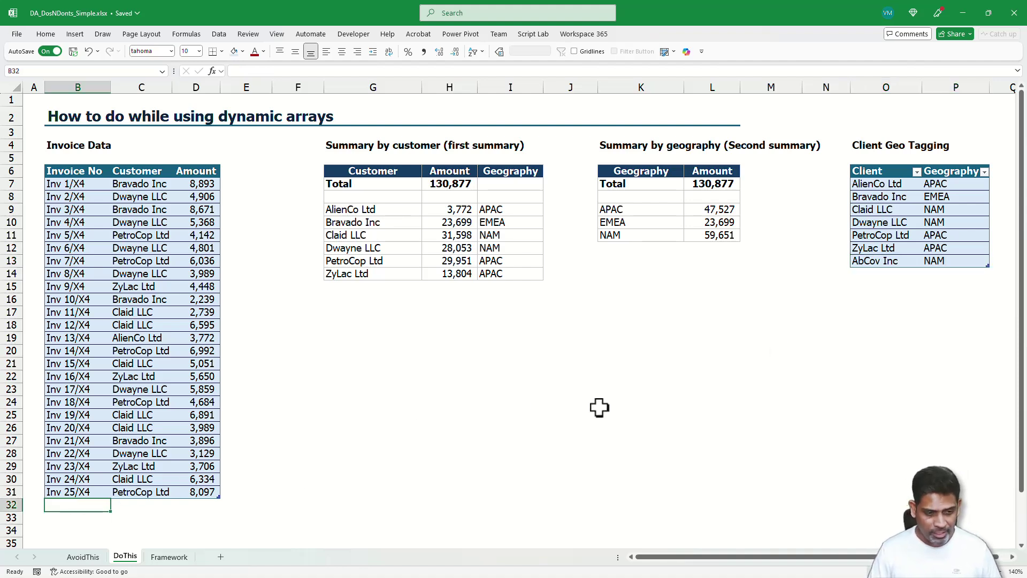
pyautogui.write('Inv 26/X4\tAbCov Inc\t9,100')
pyautogui.click(150, 415)
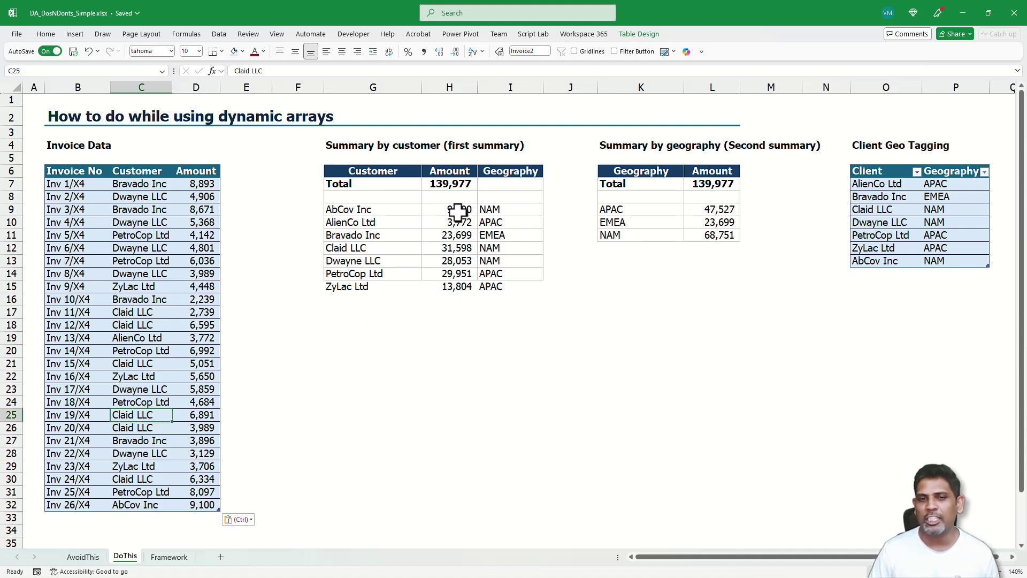
# Step: Check the amount and geography of AbCov Inc in the customer summary and inspect the lookup formula in I9
pyautogui.moveTo(458, 210); pyautogui.dragTo(449, 290)
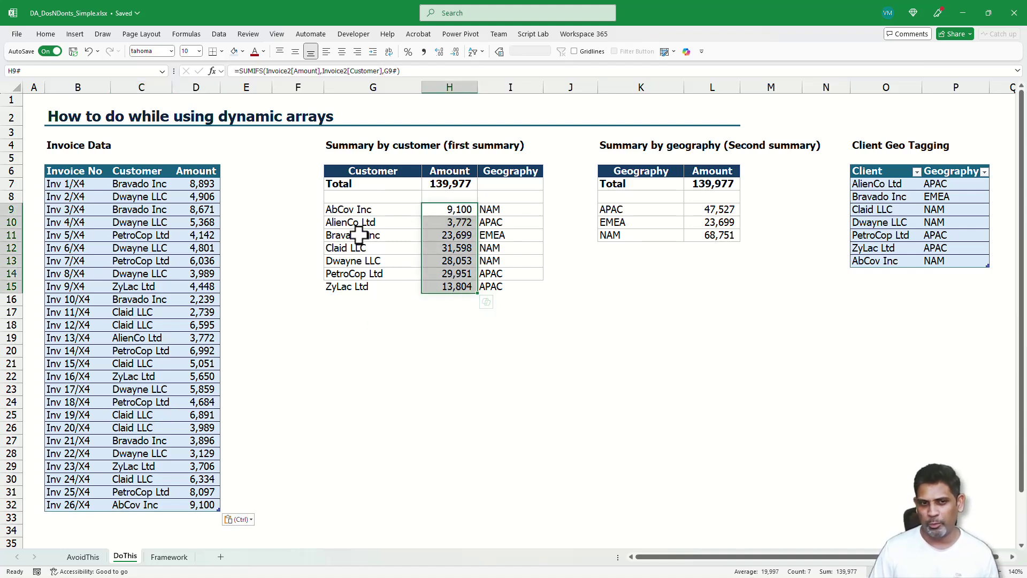
pyautogui.click(354, 208)
pyautogui.click(459, 208)
pyautogui.click(521, 214)
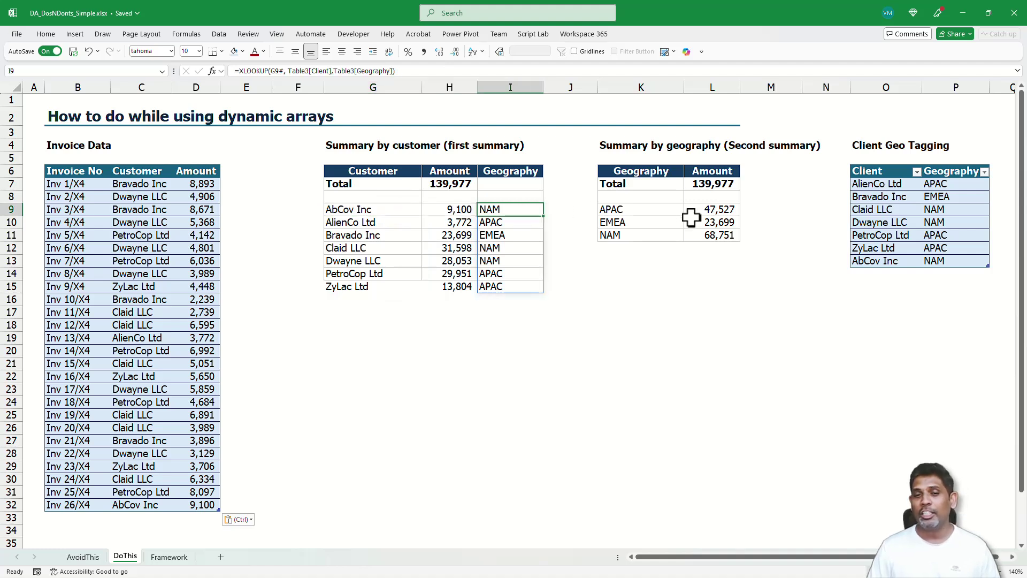
pyautogui.press('F2')
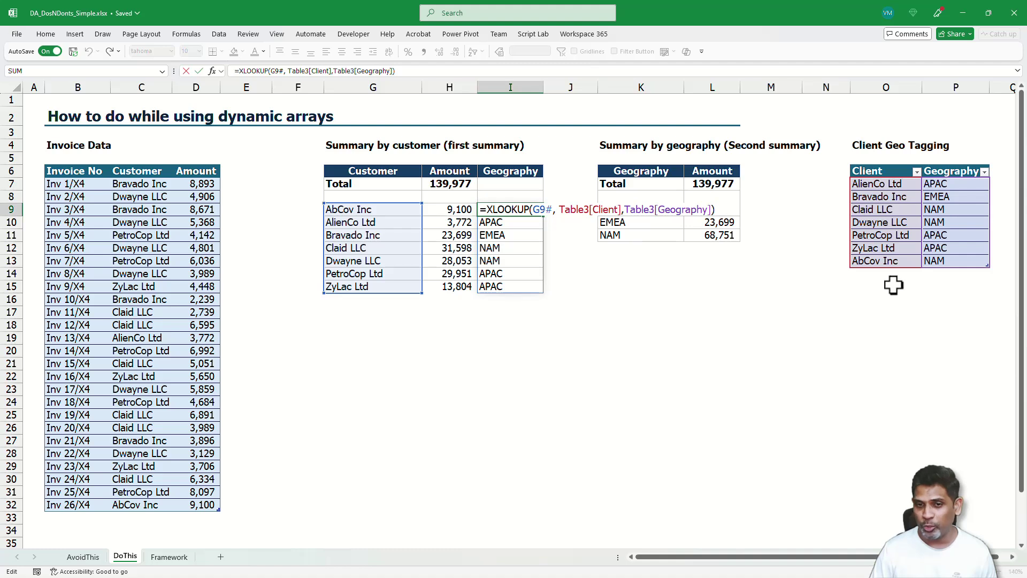
pyautogui.press('Escape')
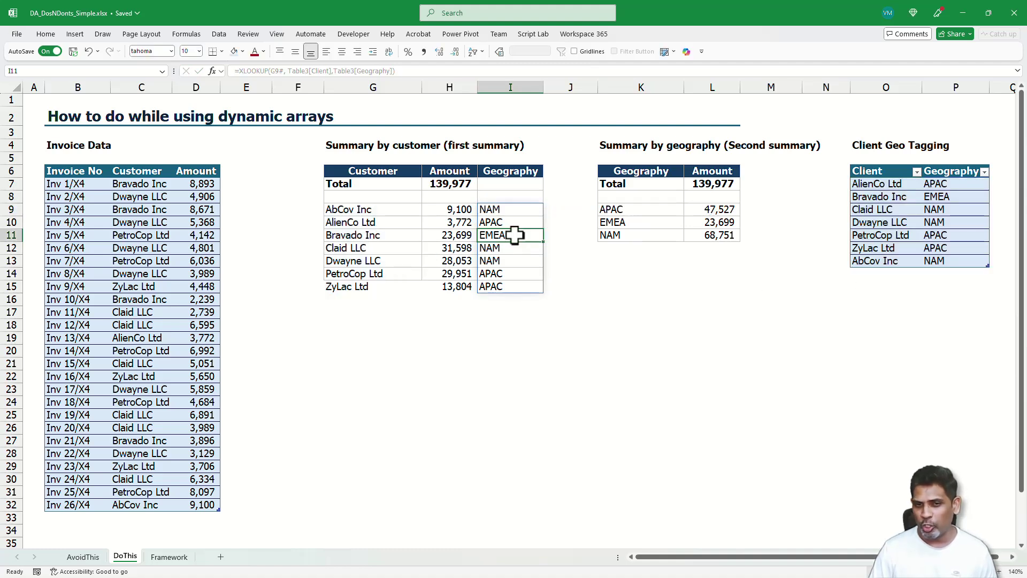
# Step: Inspect the amount formula in L9 of the geography summary and the spilled ranges it refers to
pyautogui.click(722, 211)
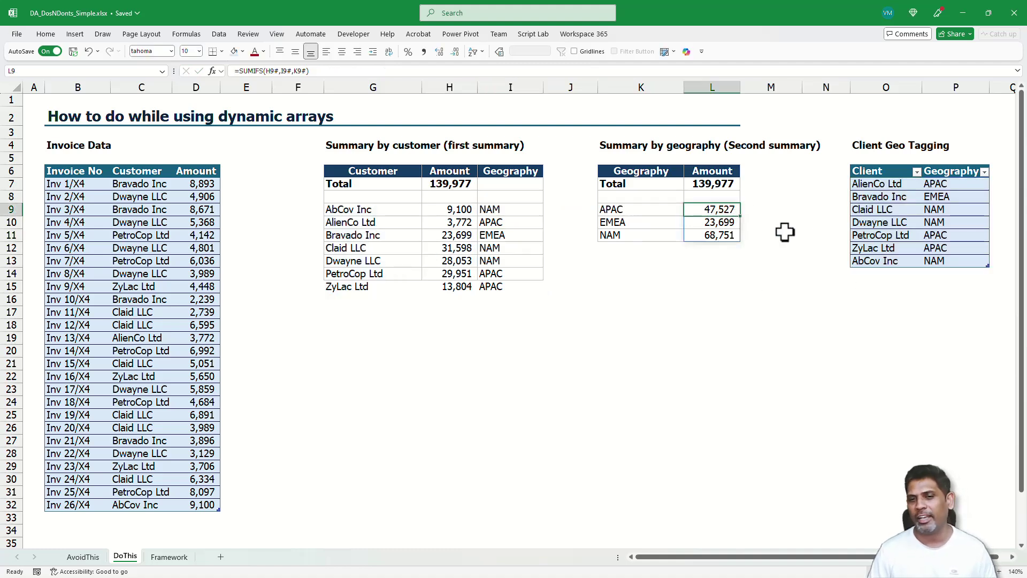
pyautogui.press('F2')
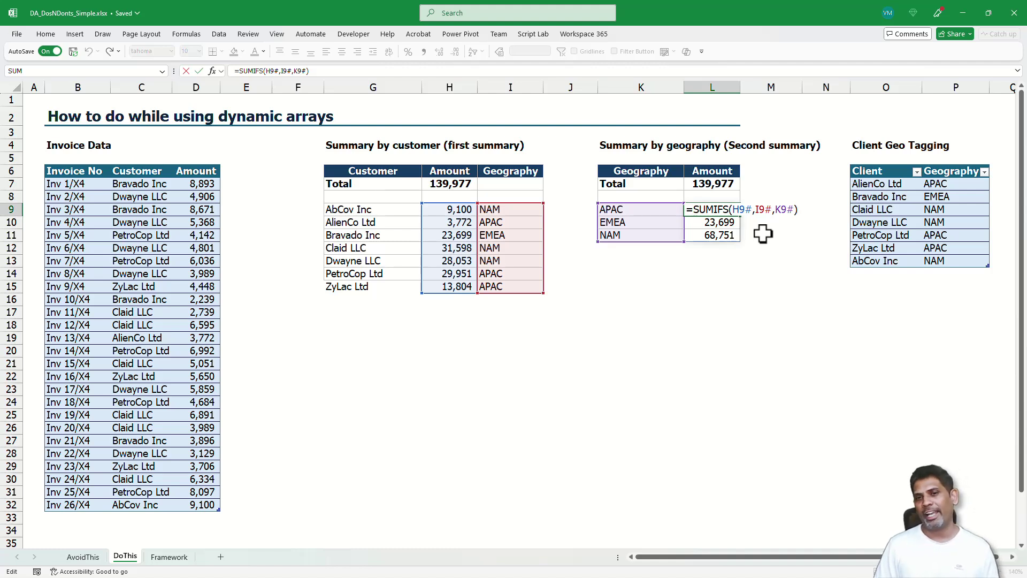
pyautogui.press('Escape')
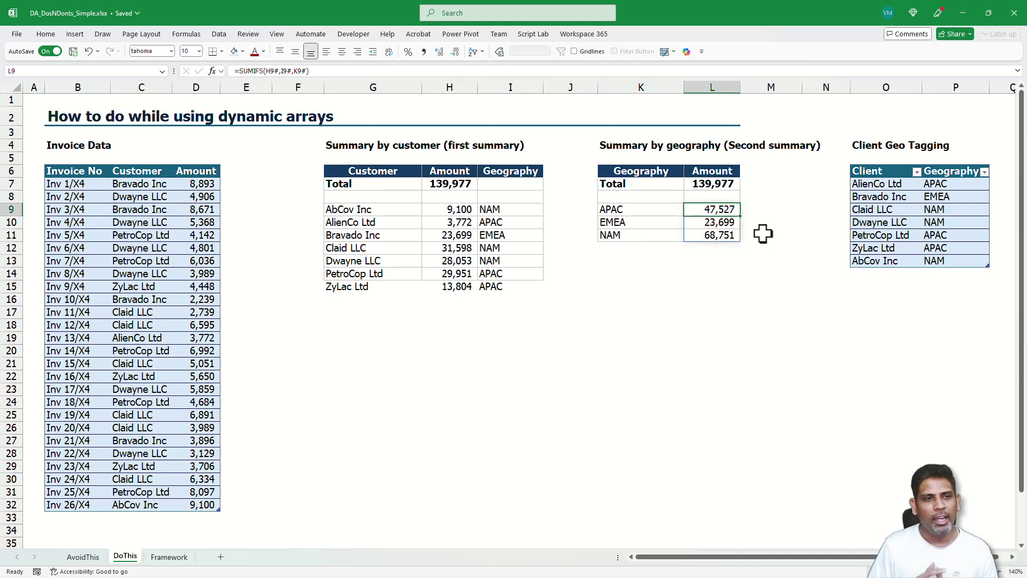
# Step: Review the invoice data in B9:D19 as the input of the model
pyautogui.moveTo(77, 207); pyautogui.dragTo(186, 340)
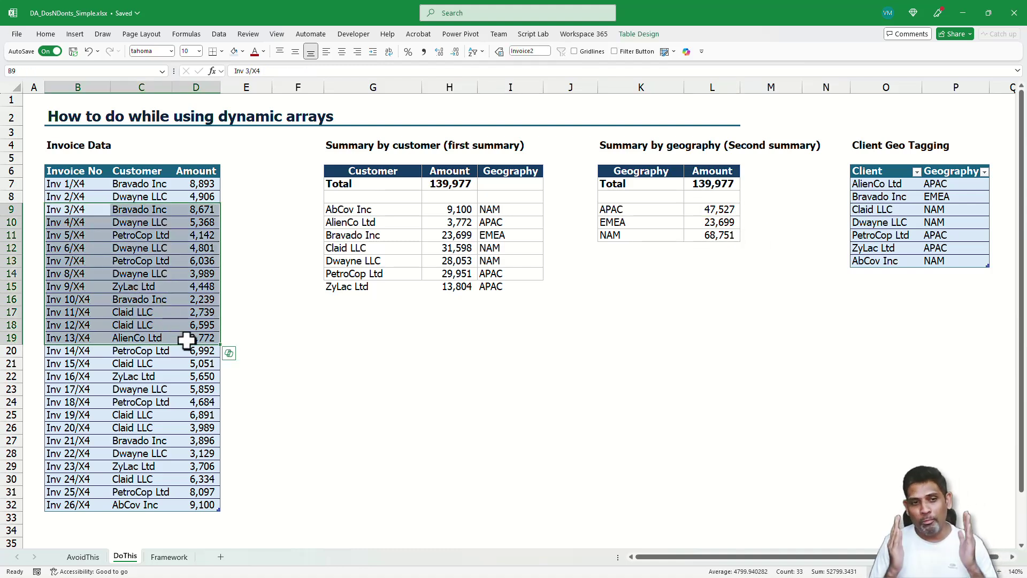